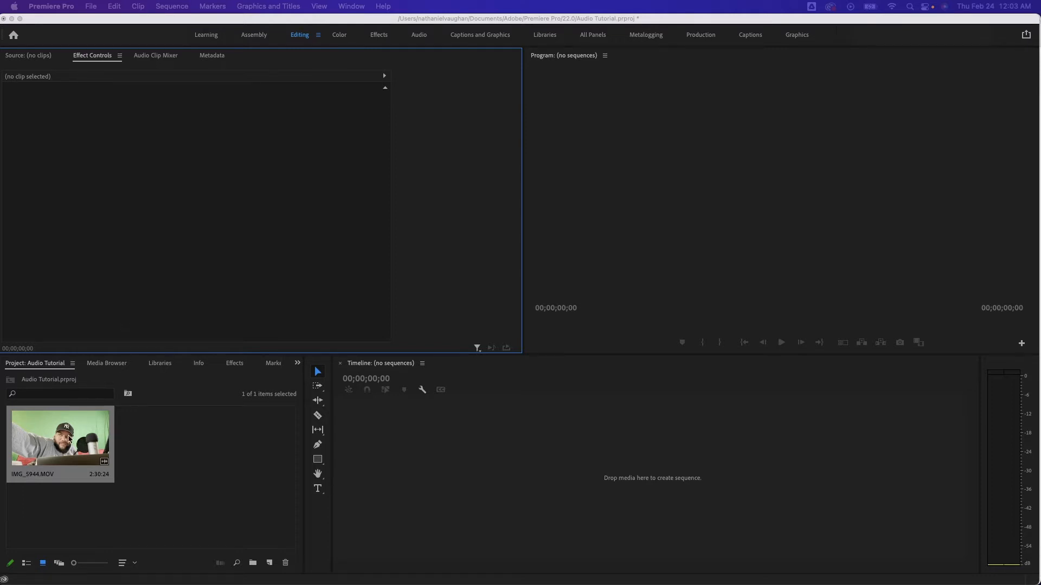
- Create a new sequence named Sequence 01 with the DSLR 1080p30 preset
left_click(52, 6)
mouse_move(91, 7)
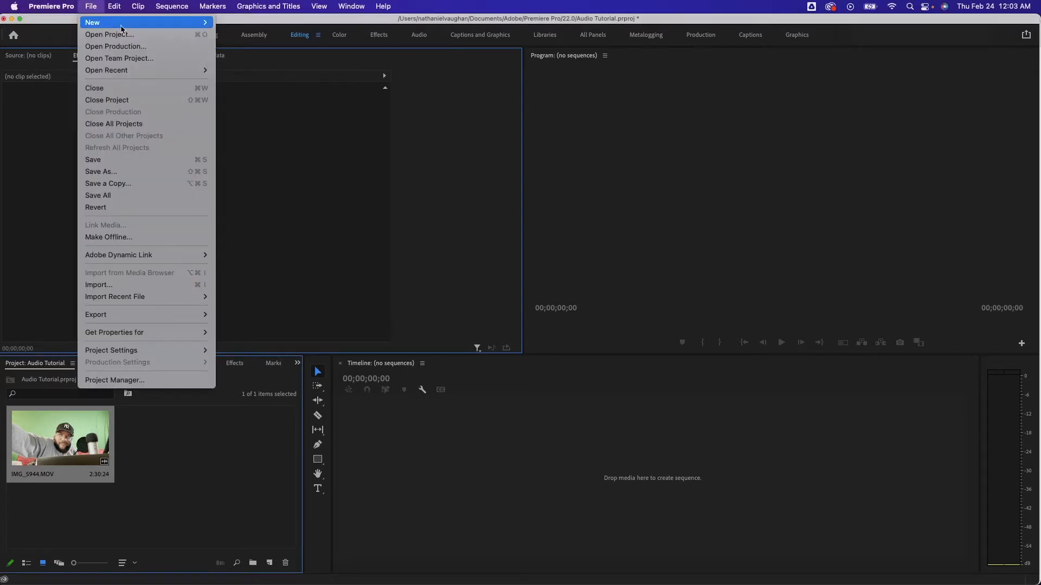
mouse_move(125, 22)
left_click(236, 58)
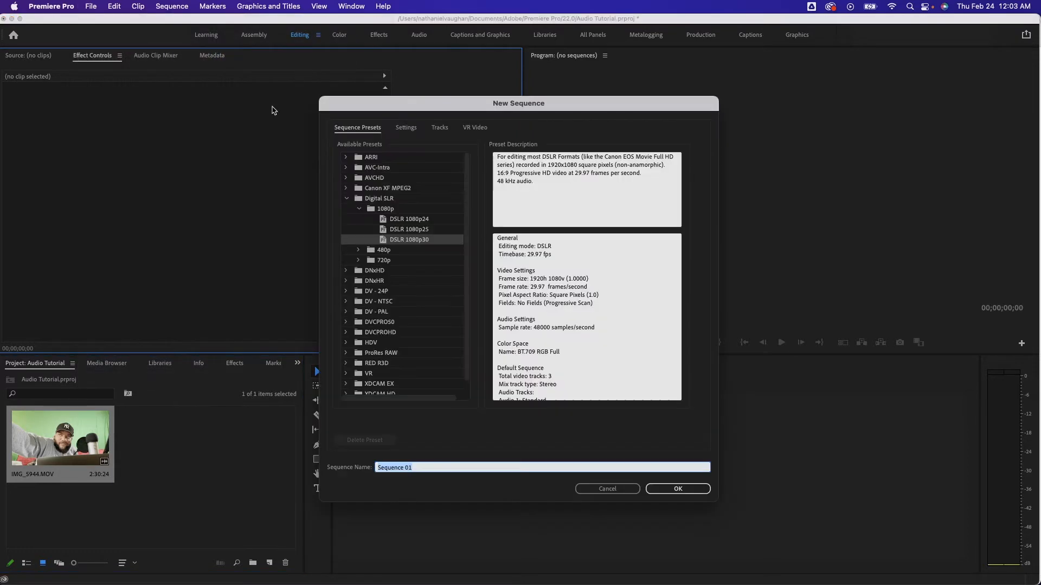
left_click(676, 488)
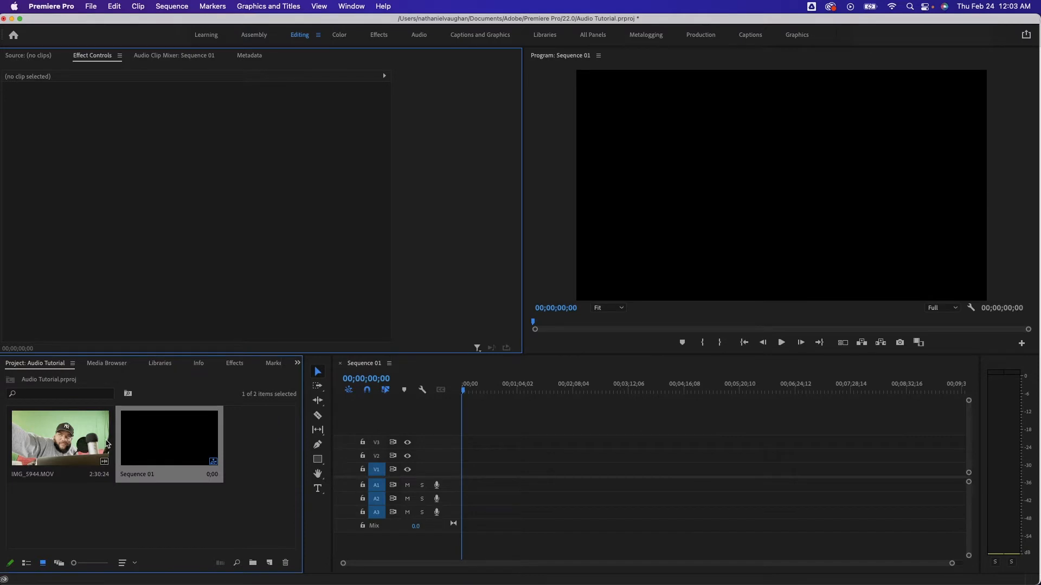
- Open IMG_5944.MOV in the source monitor and mark a section about five seconds long, ending at 00:01:00:09
left_click(79, 442)
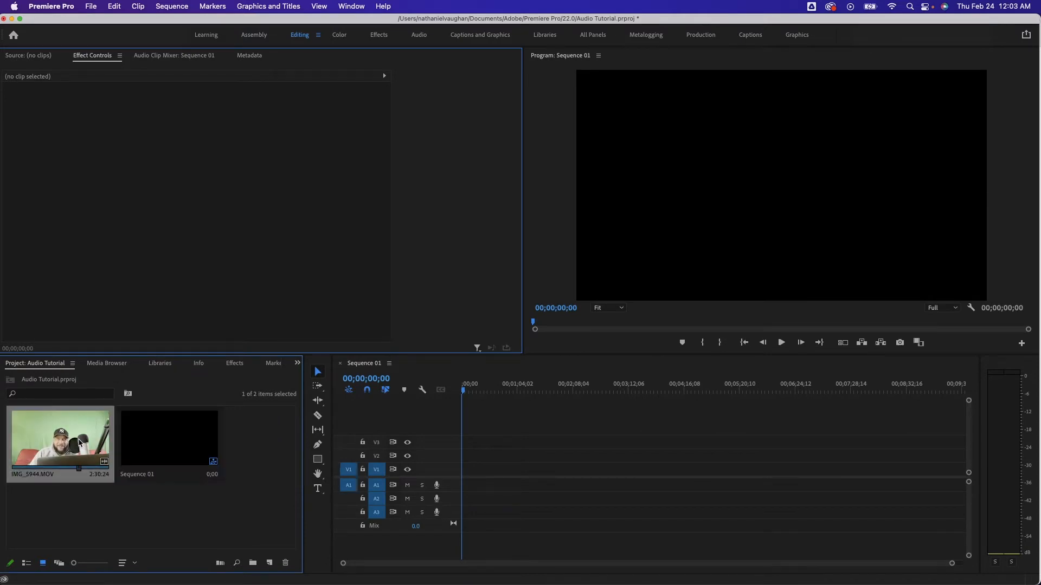
double_click(80, 442)
left_click_drag(361, 321, 212, 326)
left_click(189, 340)
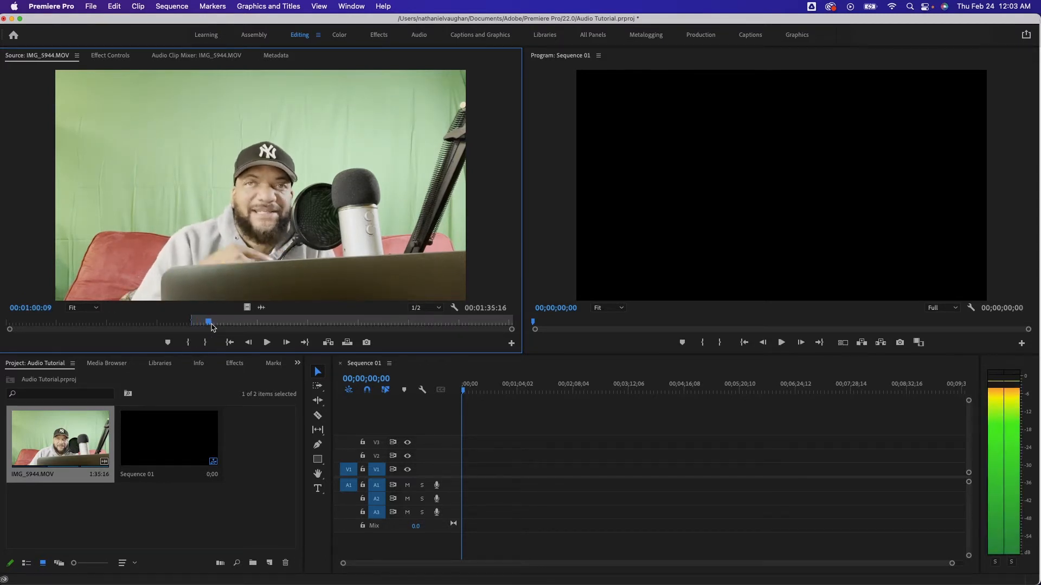
left_click(205, 342)
- Place the marked clip section on tracks V1 and A1 at the start of Sequence 01
left_click_drag(268, 230, 462, 481)
left_click(616, 329)
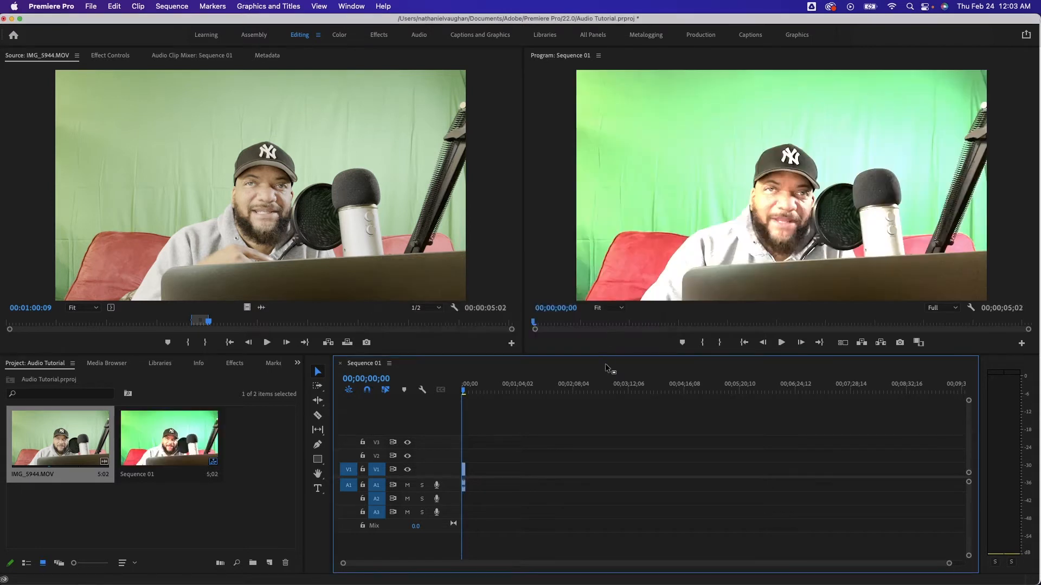
left_click_drag(949, 563, 482, 563)
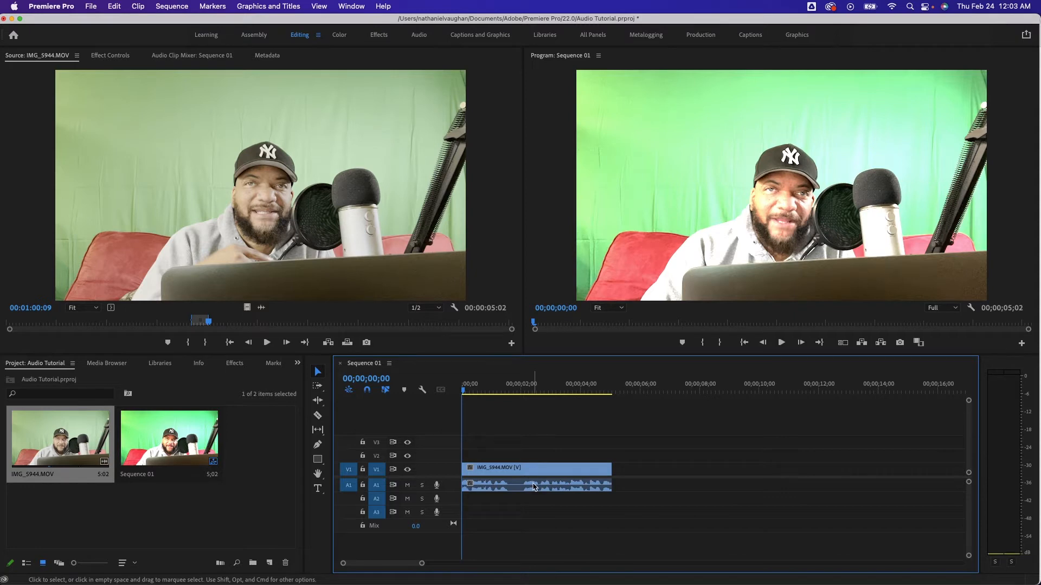
- Select the clip in the sequence, switch to the Audio workspace and preview the opening of the sequence
left_click(506, 487)
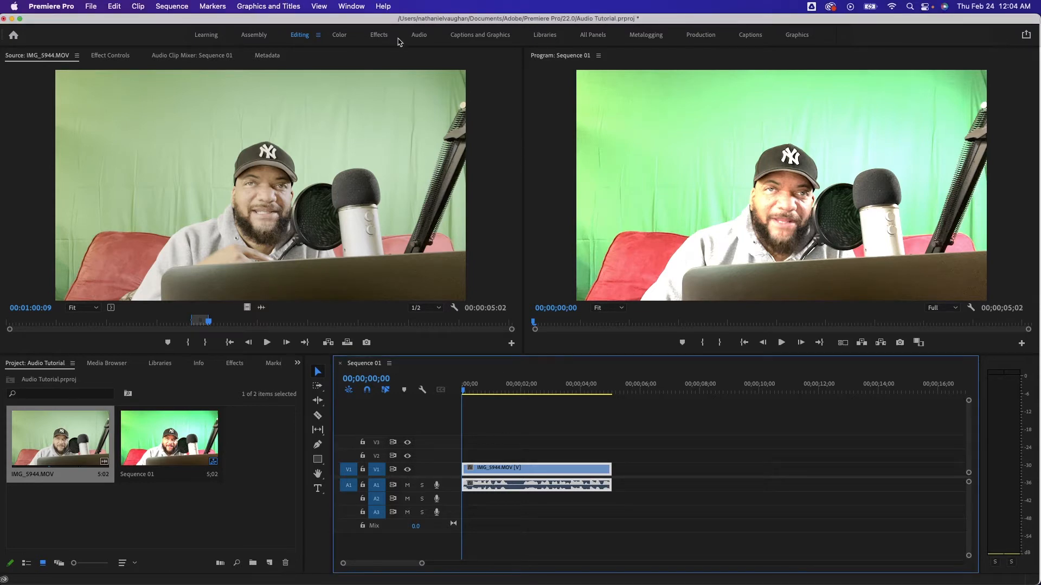
left_click(419, 34)
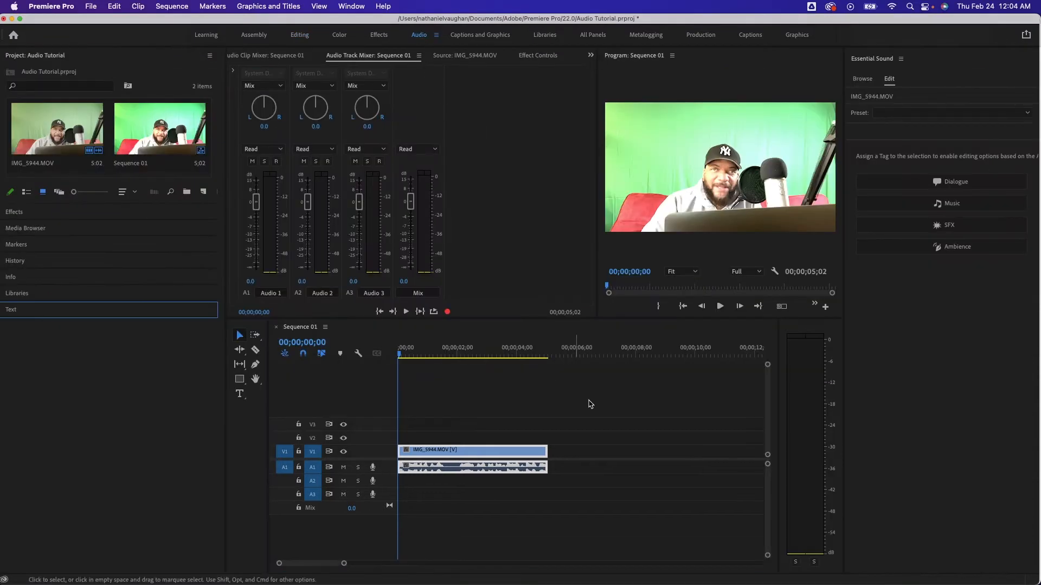
left_click(719, 306)
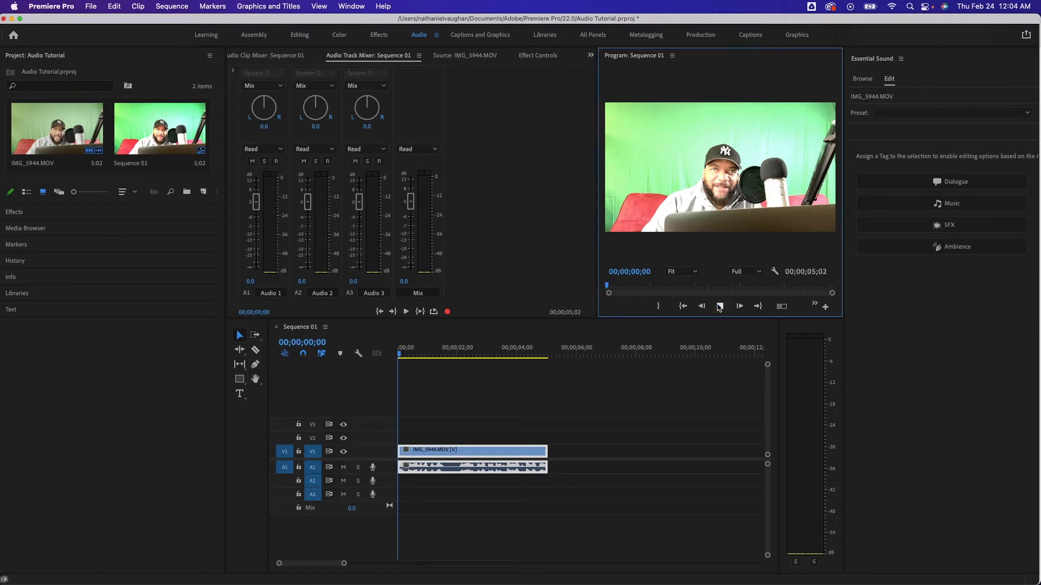
left_click(719, 307)
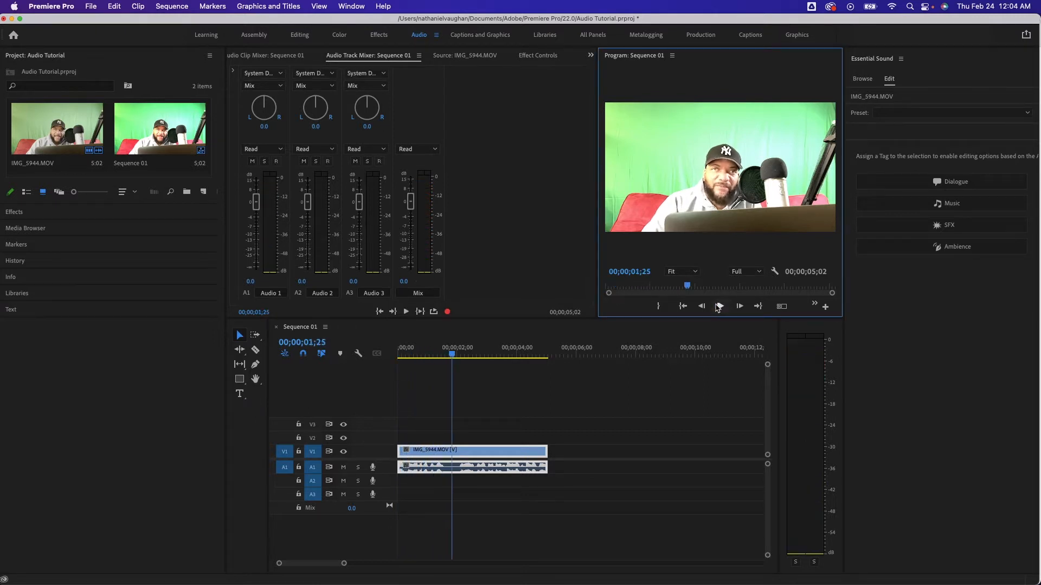
left_click(682, 306)
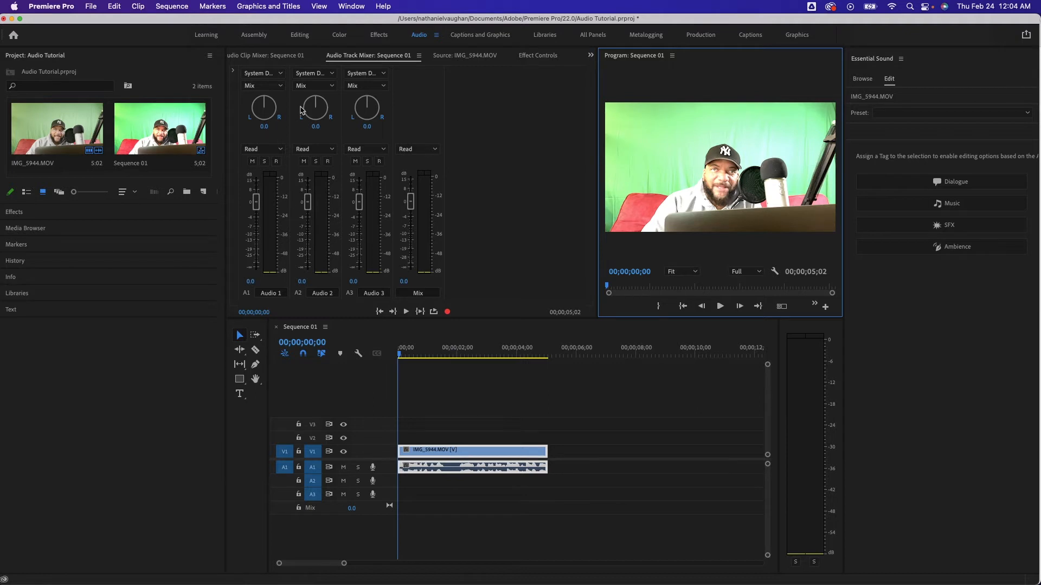
- Play the opening of the sequence with the Audio Clip Mixer shown and return to the start
left_click(260, 56)
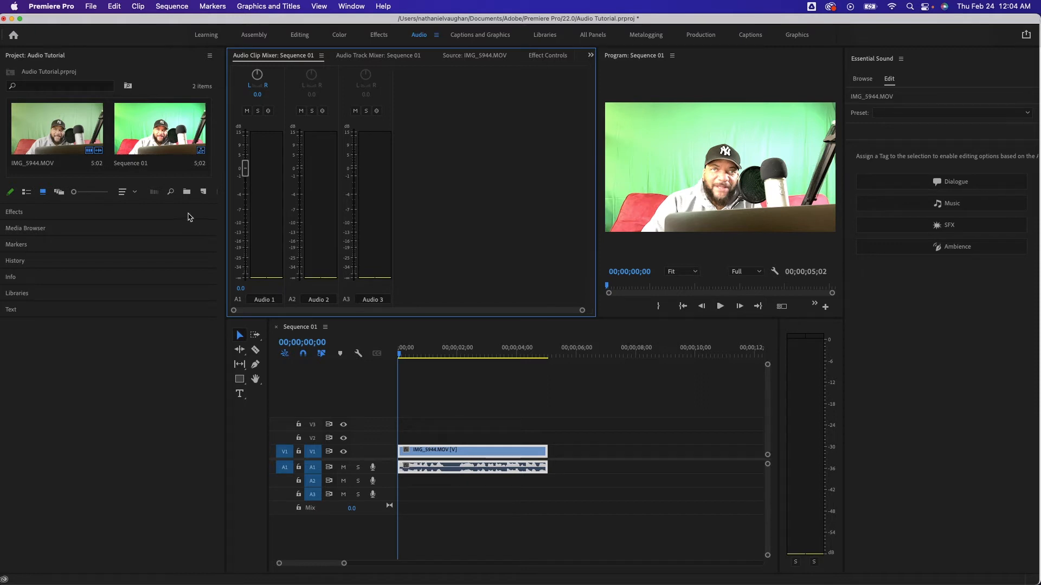
left_click(720, 307)
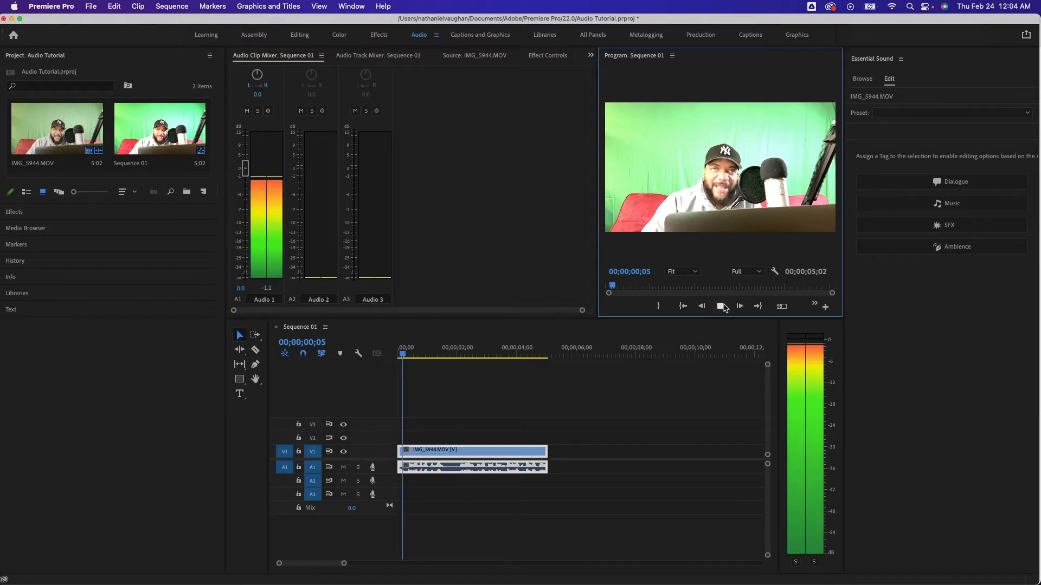
left_click(720, 307)
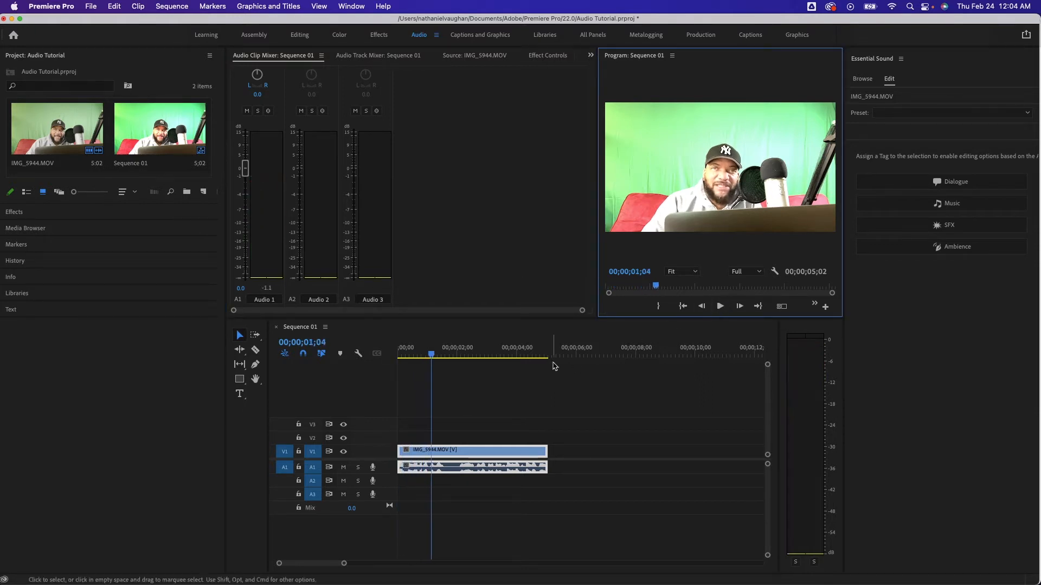
left_click(682, 307)
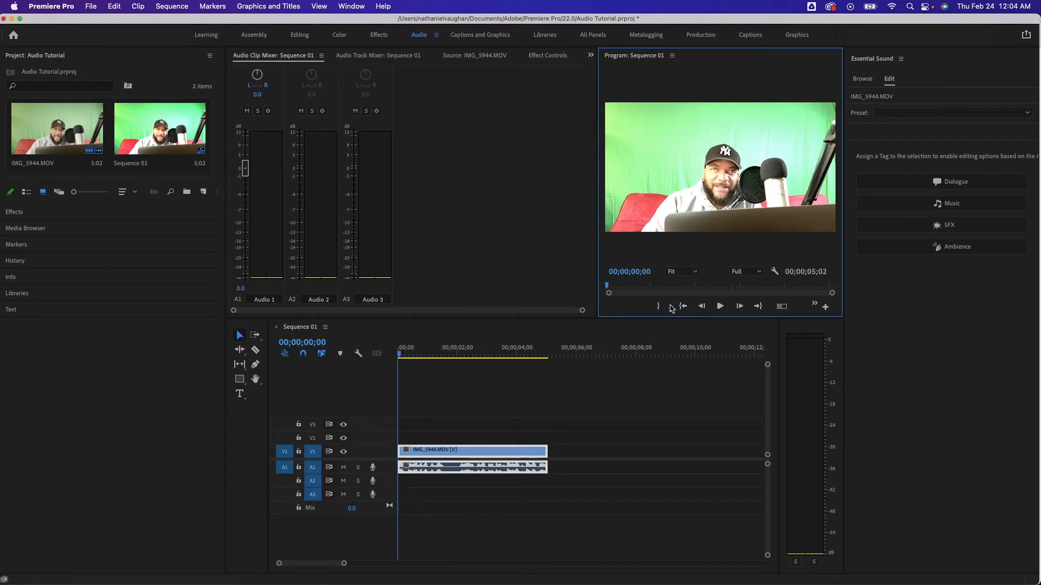
- Show the effect slots in the Audio Track Mixer and add a Parametric Equalizer to the Mix track's first slot
left_click(374, 57)
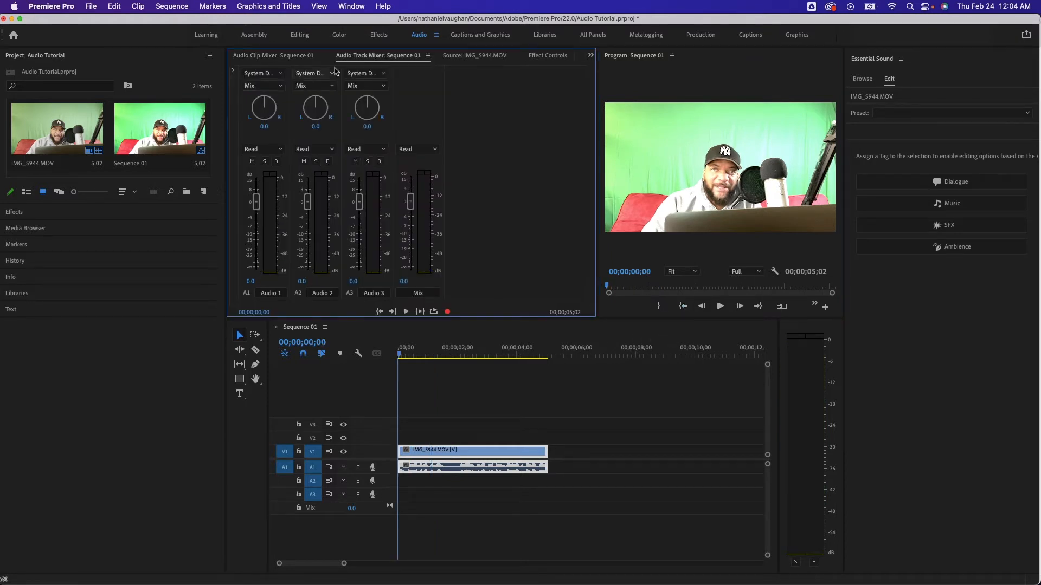
left_click(235, 74)
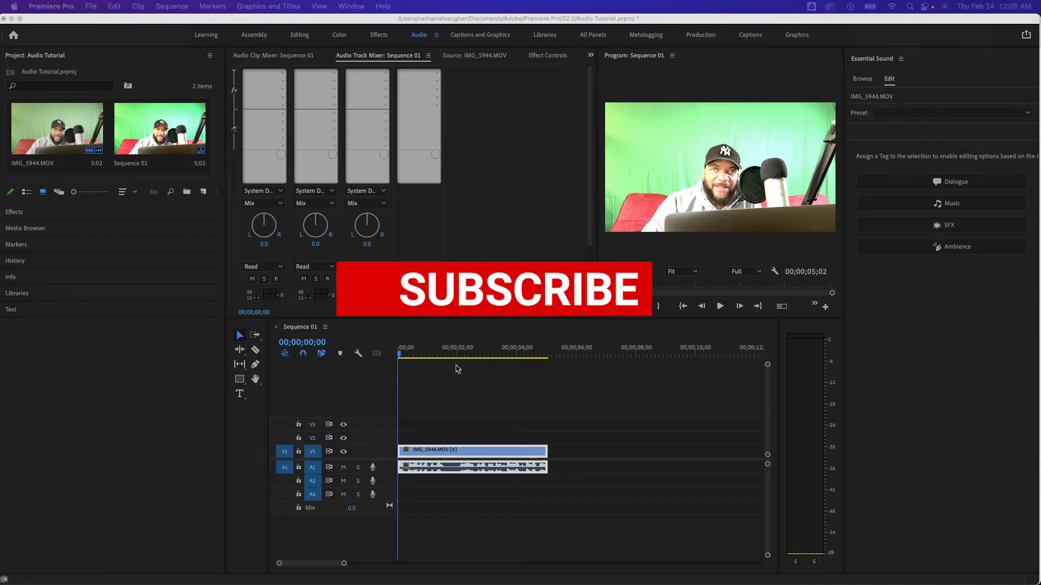
left_click(437, 22)
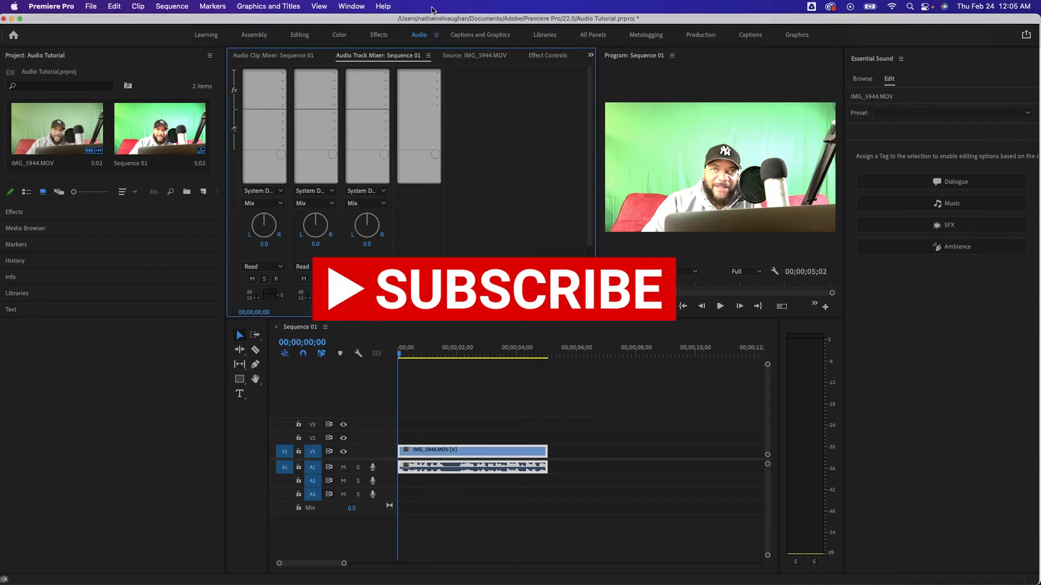
left_click(438, 74)
mouse_move(464, 156)
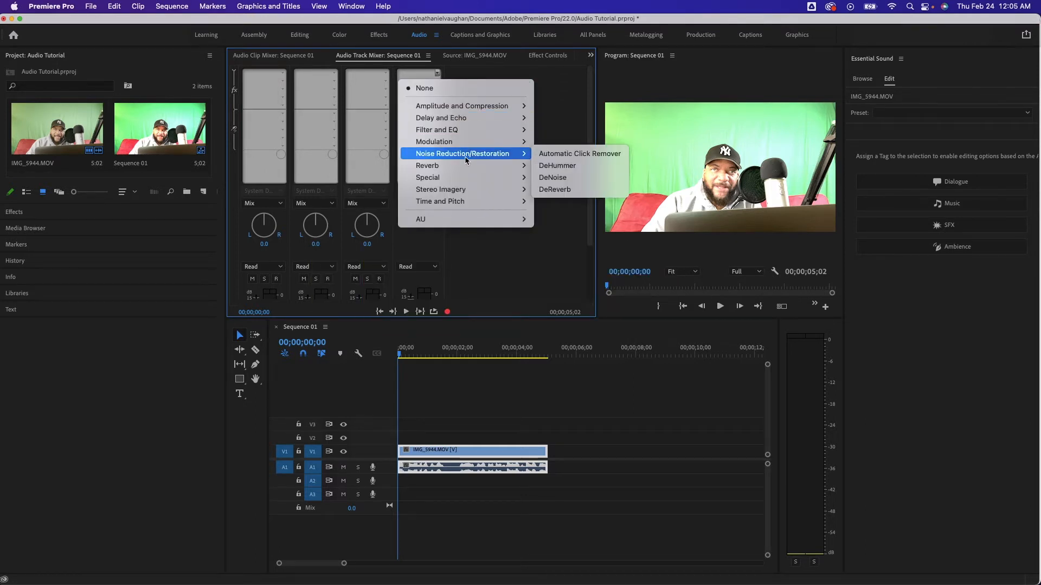
mouse_move(458, 133)
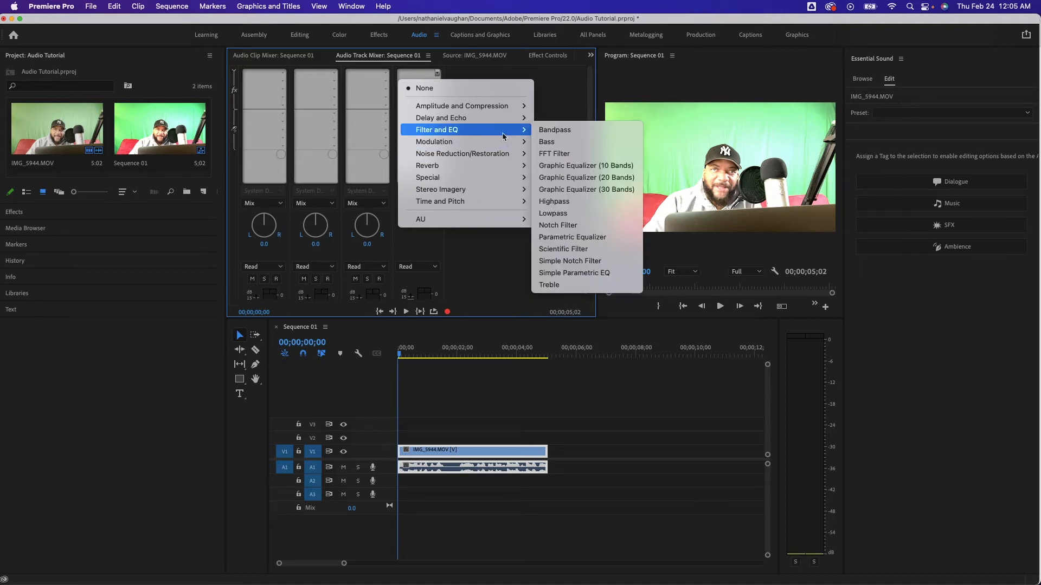
left_click(566, 240)
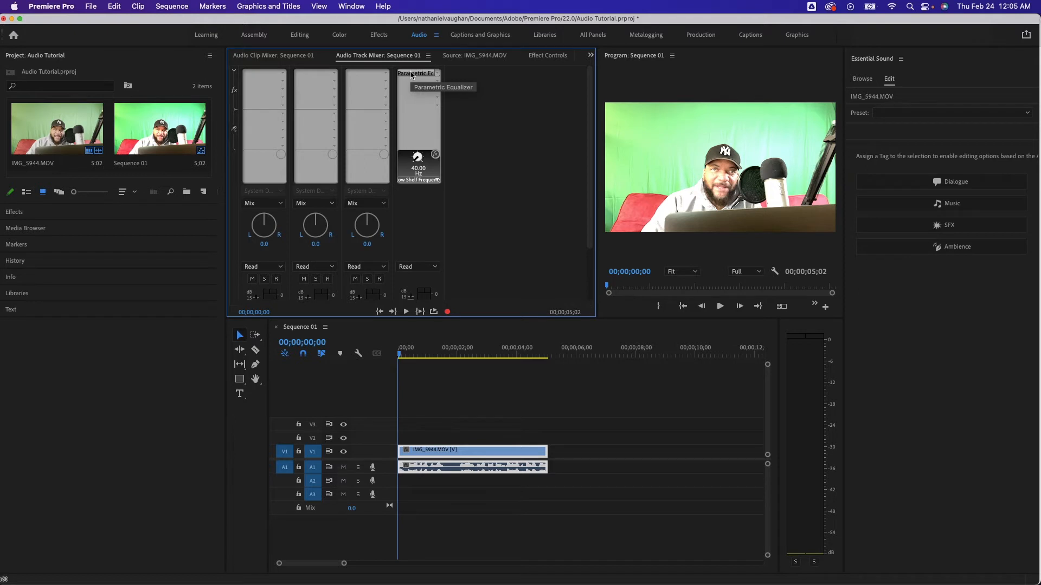
- Open the Mix track's Parametric Equalizer for editing and apply the Vocal Enhancer preset
double_click(411, 75)
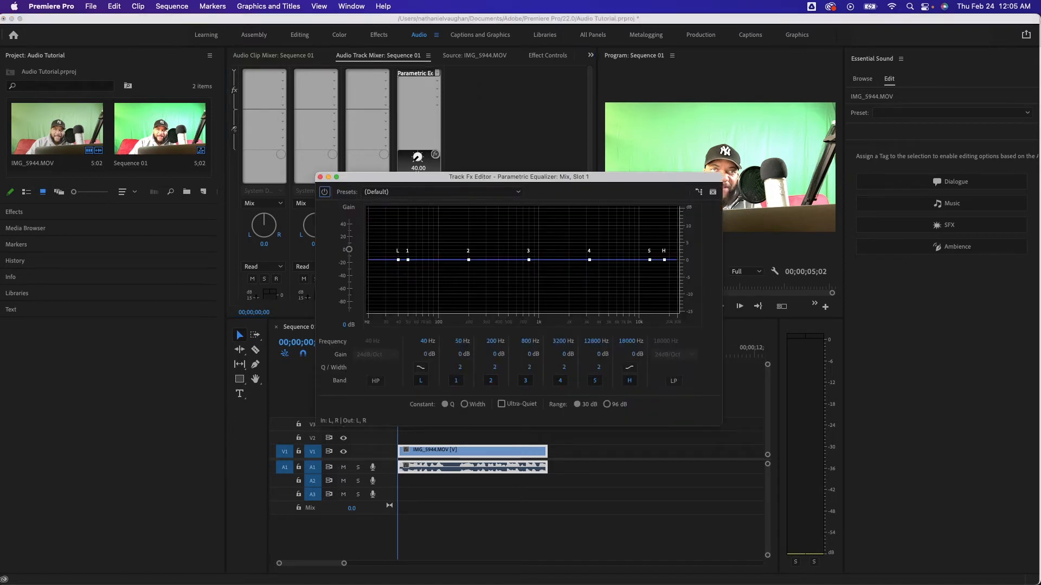
left_click(518, 194)
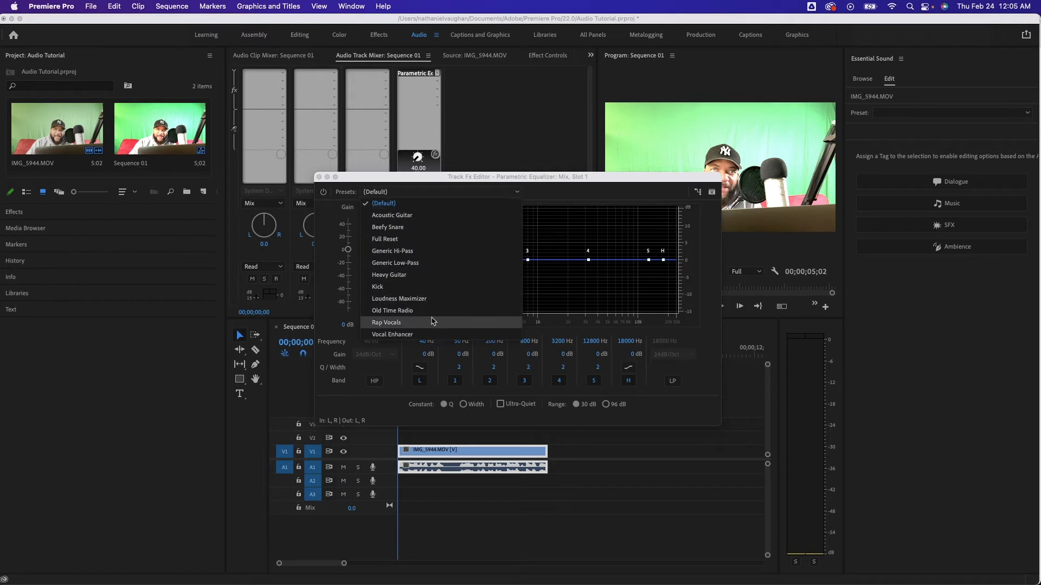
left_click(401, 335)
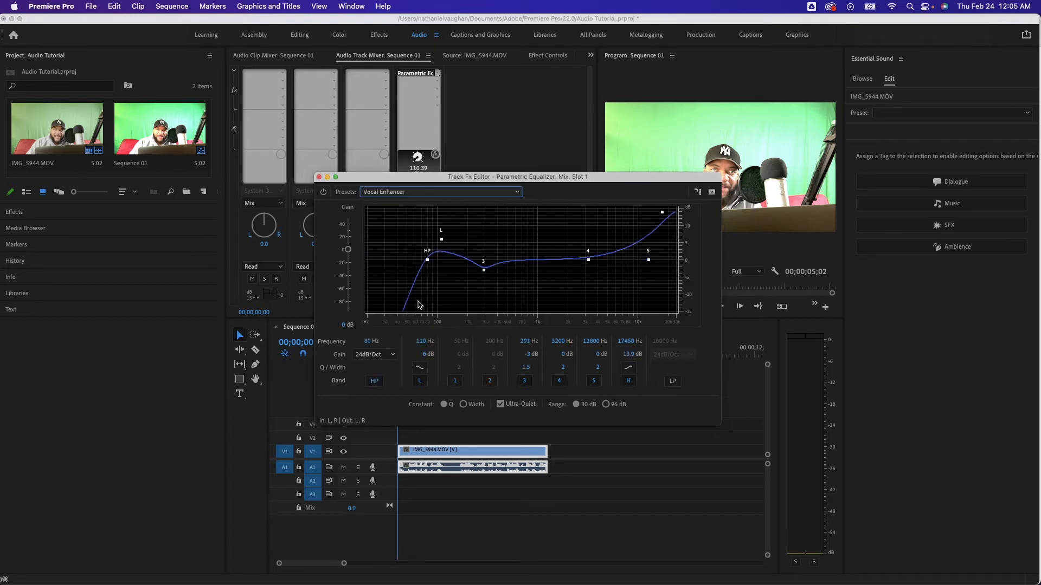
- Move the equalizer's low shelf to about 105 Hz at 15 dB and its high shelf to about 4945 Hz at 9 dB, and close the editor
mouse_move(441, 240)
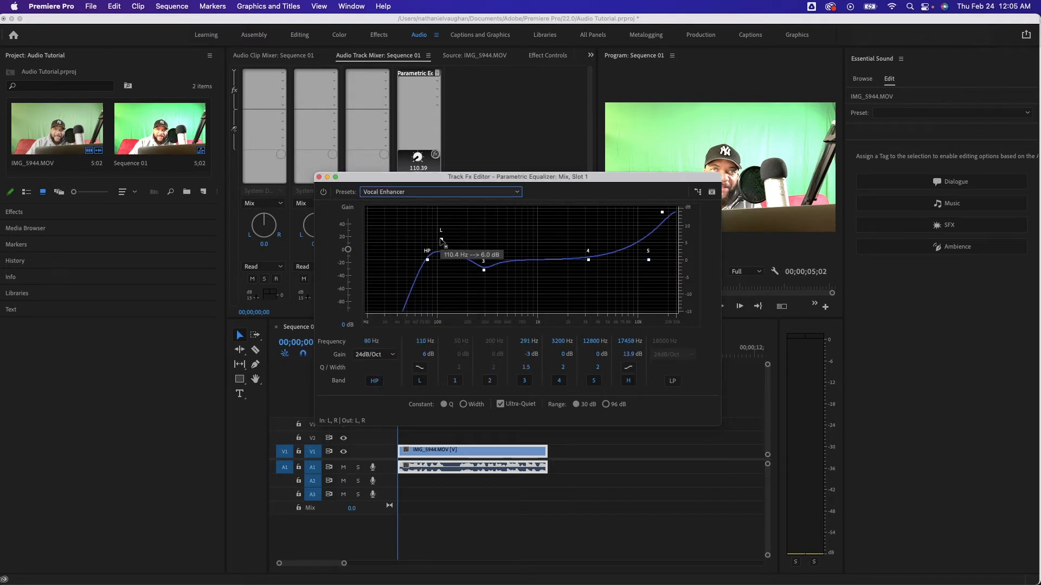
left_click_drag(442, 240, 439, 208)
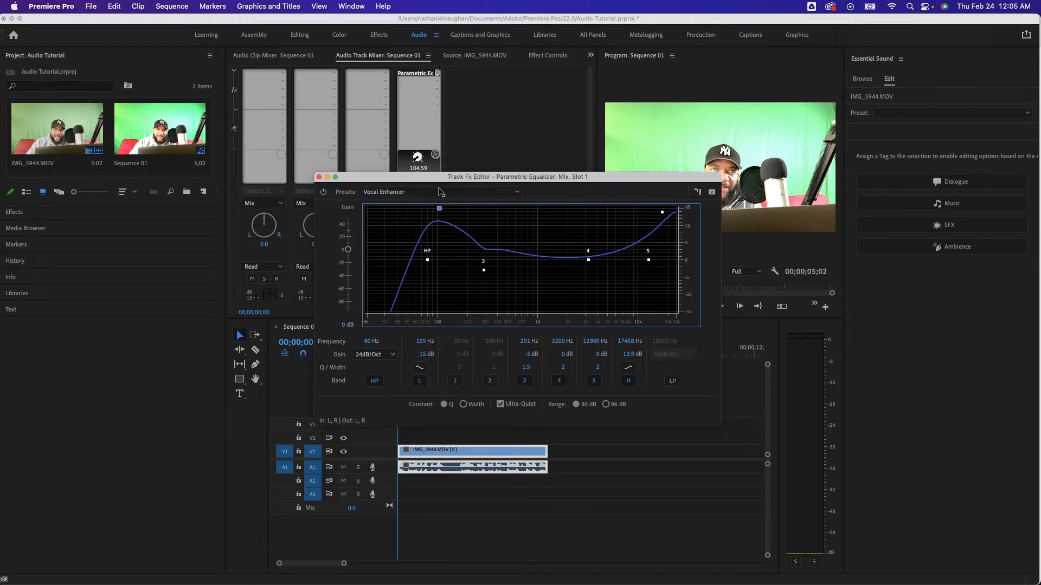
mouse_move(661, 213)
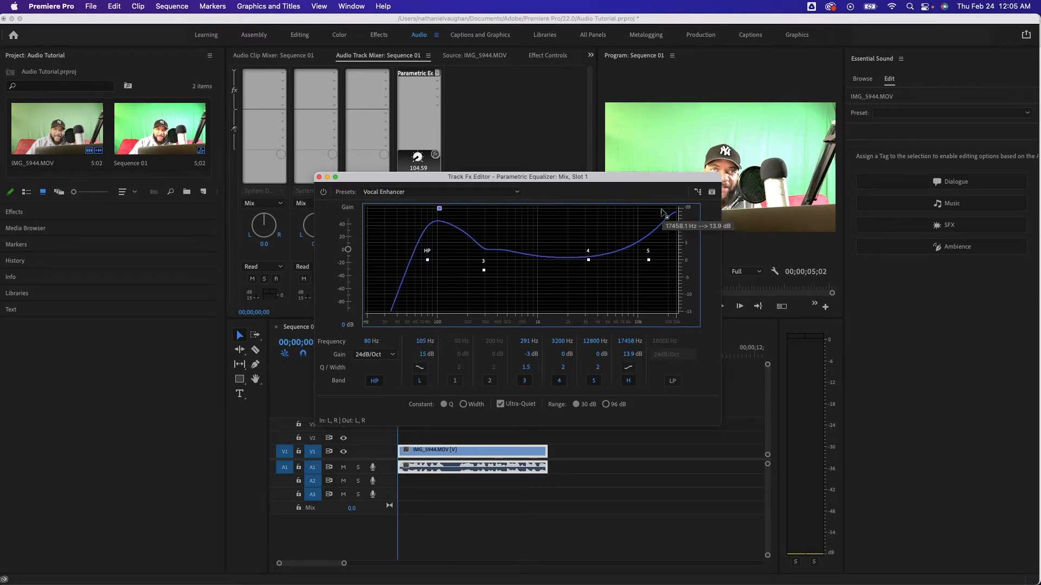
left_click_drag(666, 218, 605, 232)
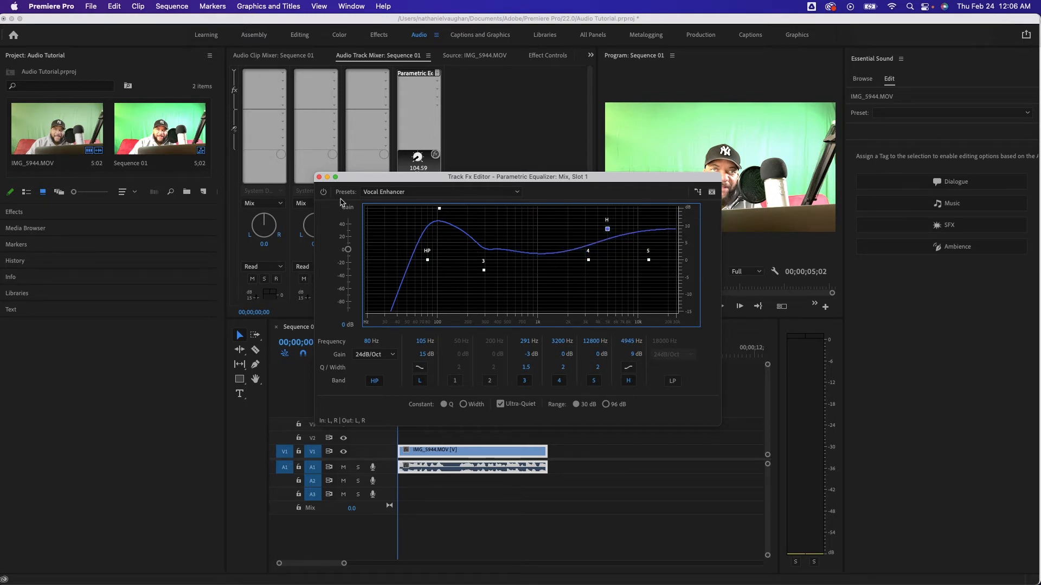
left_click(319, 177)
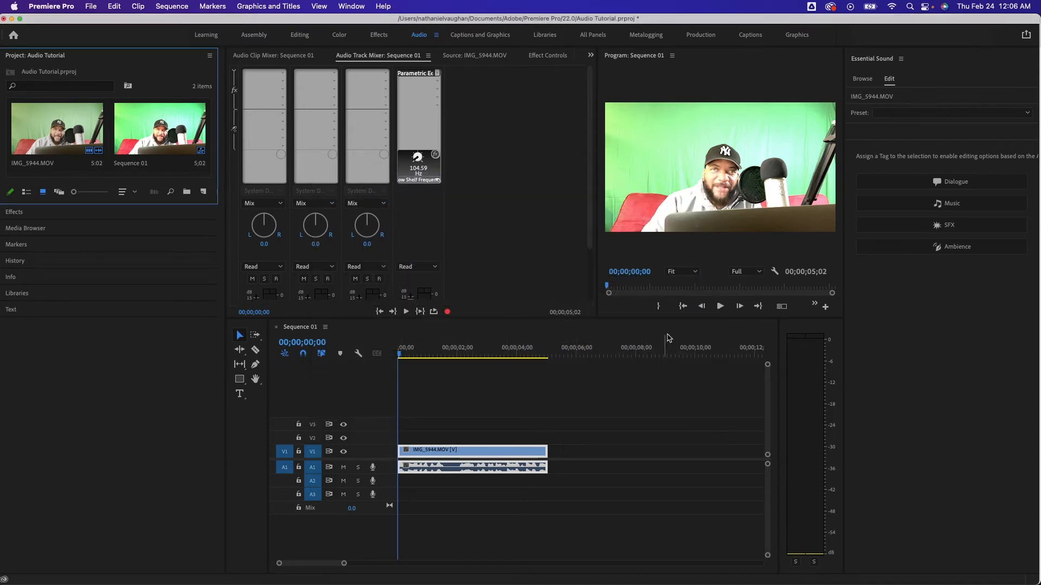
- Play the opening of the sequence to hear the equalized audio and return to the start
left_click(720, 307)
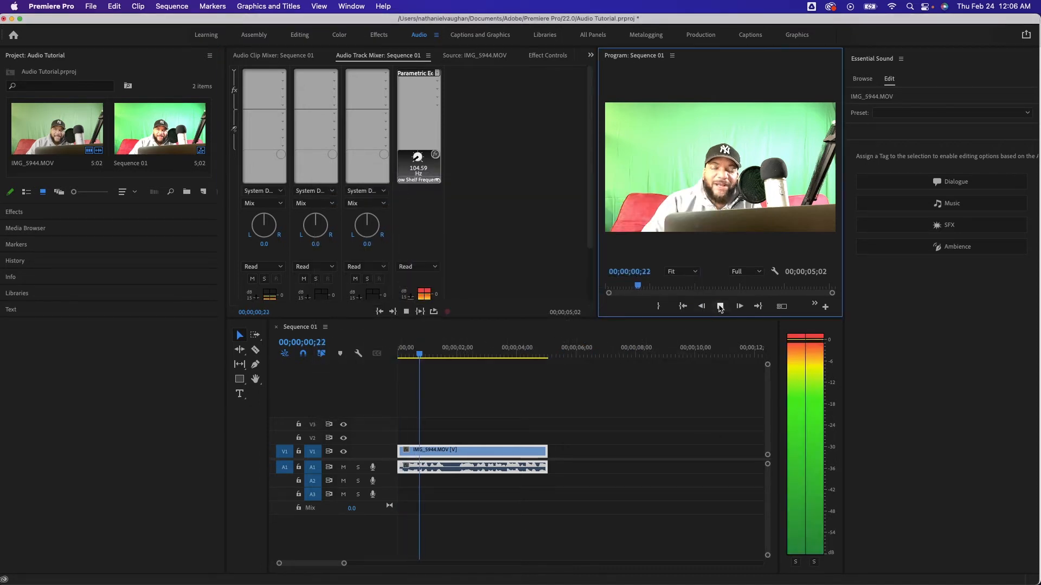
left_click(720, 306)
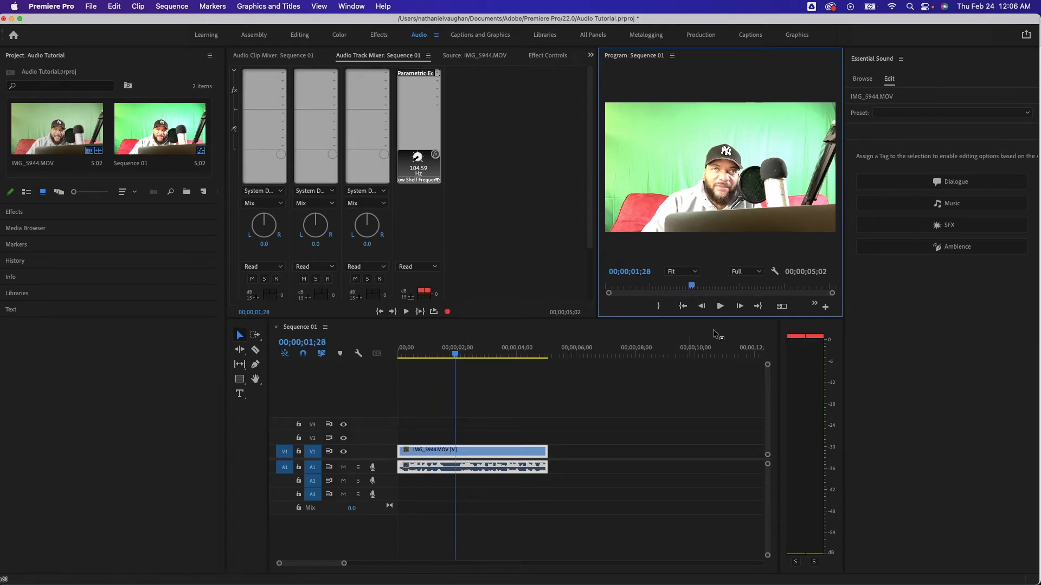
left_click(682, 307)
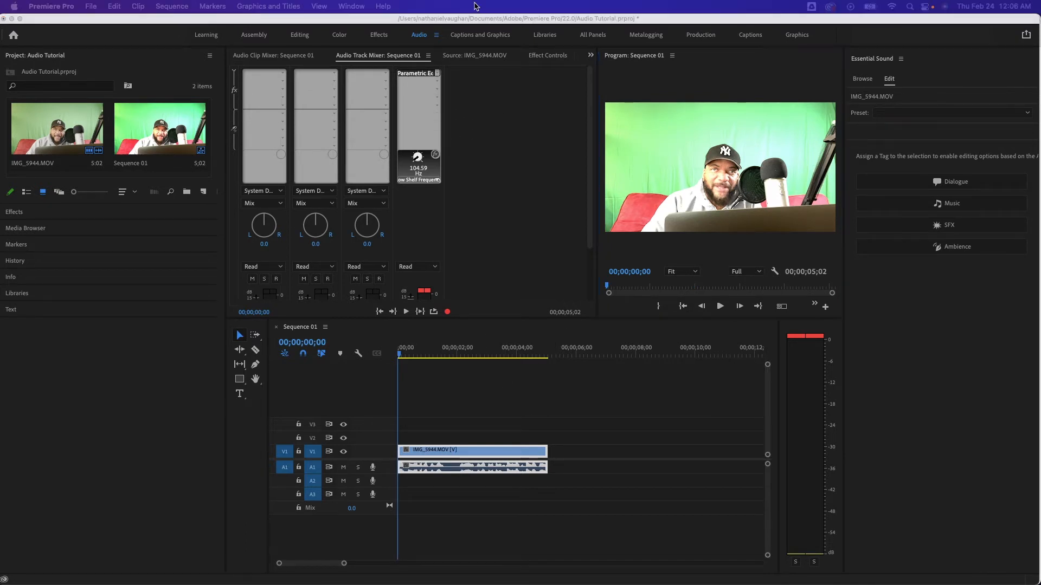
- Add a Multiband Compressor to the Mix track's second effect slot
left_click(464, 15)
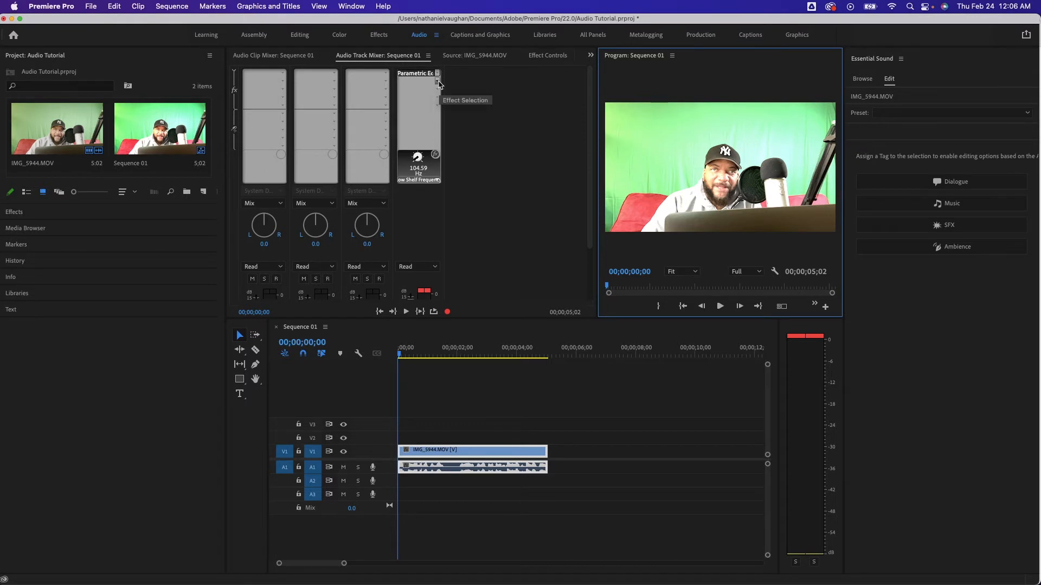
left_click(439, 82)
mouse_move(463, 114)
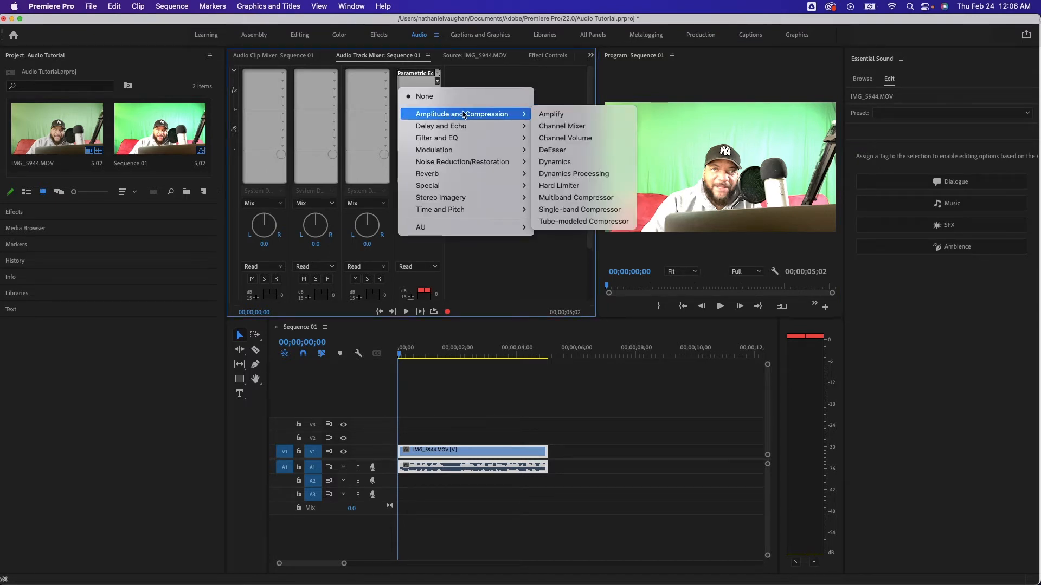
left_click(568, 200)
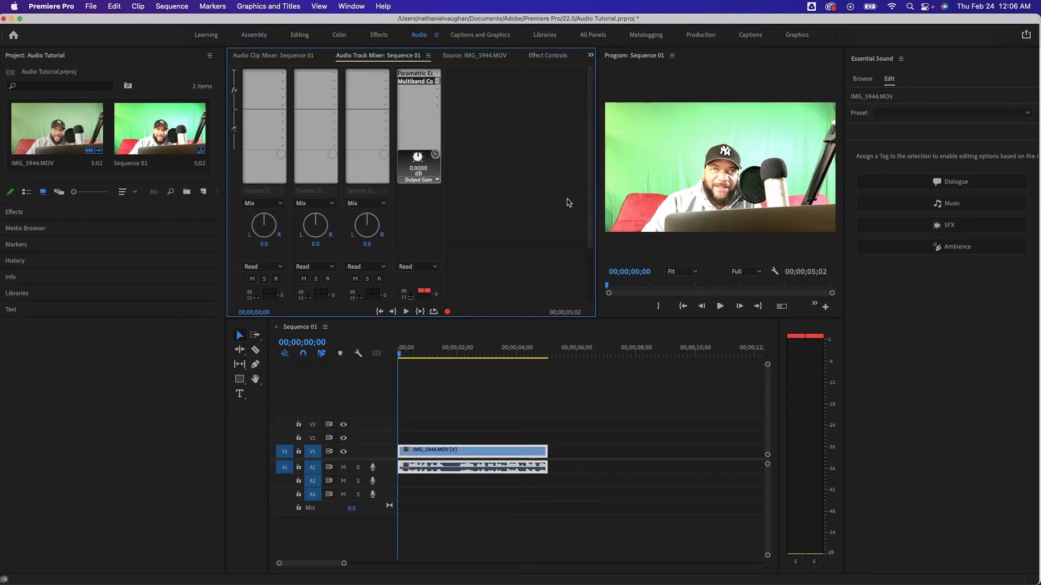
- Open the Mix track's Multiband Compressor for editing and apply the Broadcast preset
double_click(409, 82)
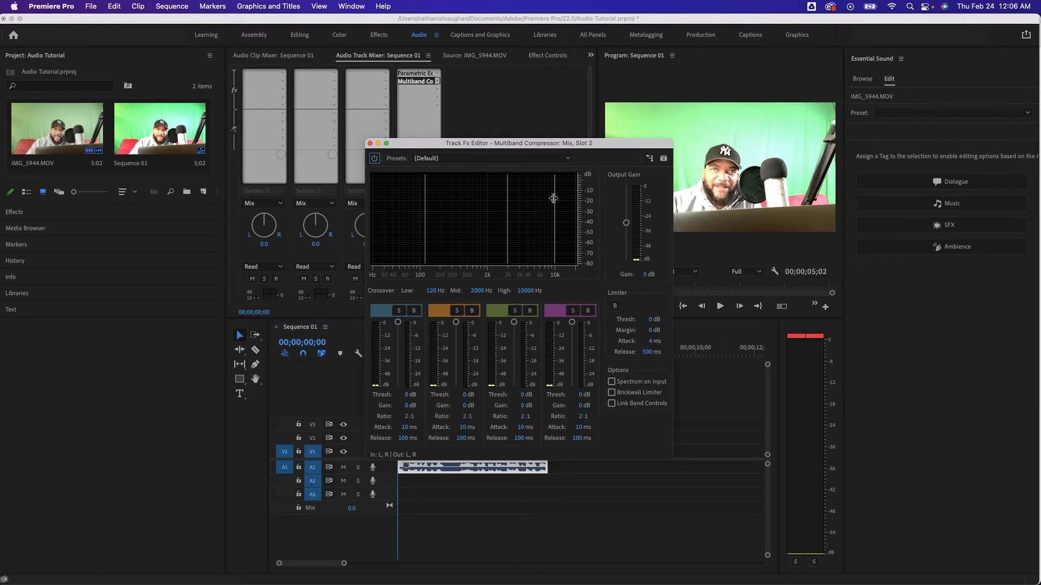
left_click(568, 159)
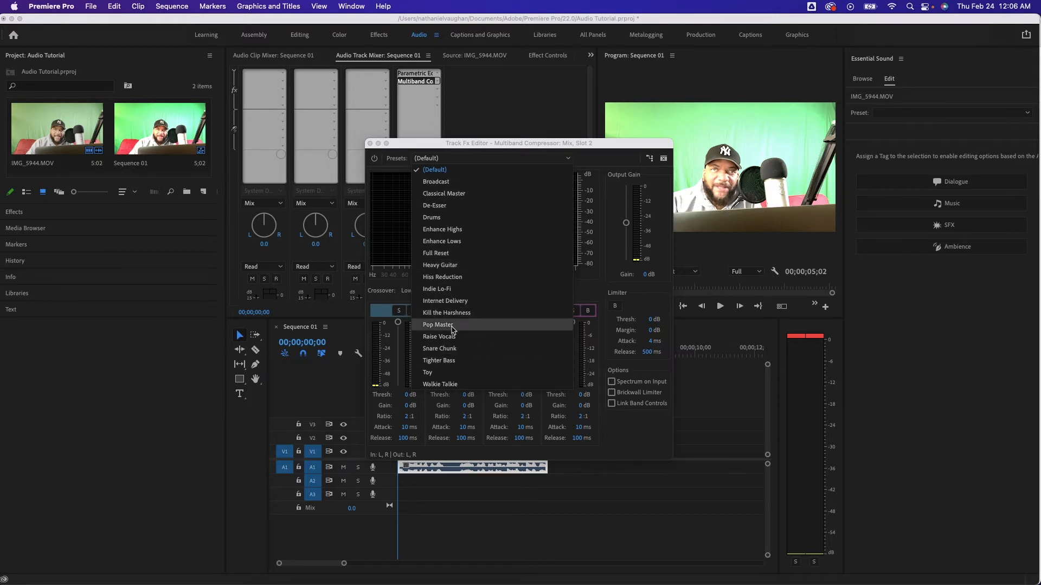
left_click(436, 182)
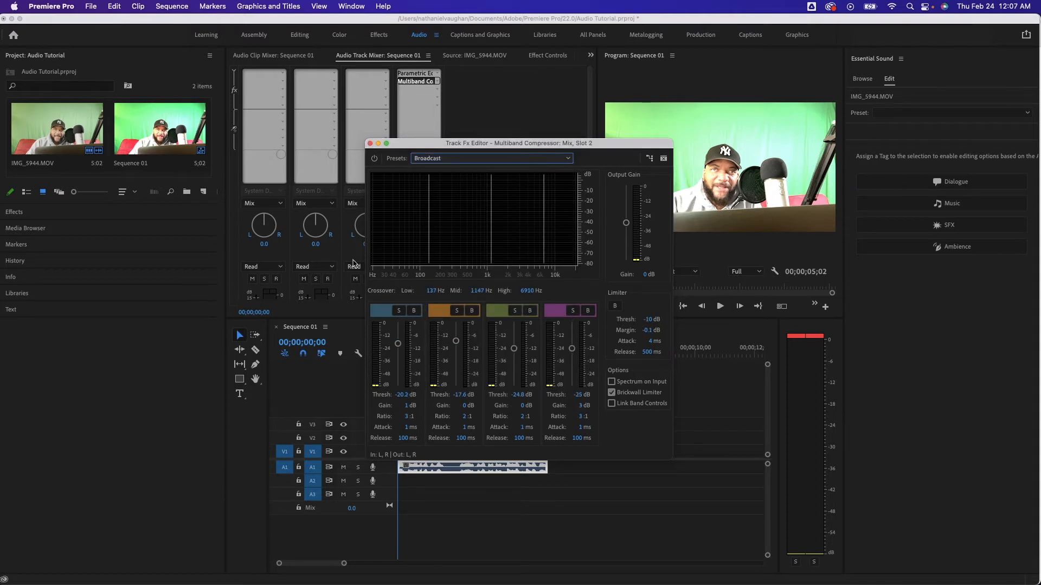
- Set the threshold of the compressor's lowest band to -5 dB and close the editor
left_click(401, 395)
left_click(402, 395)
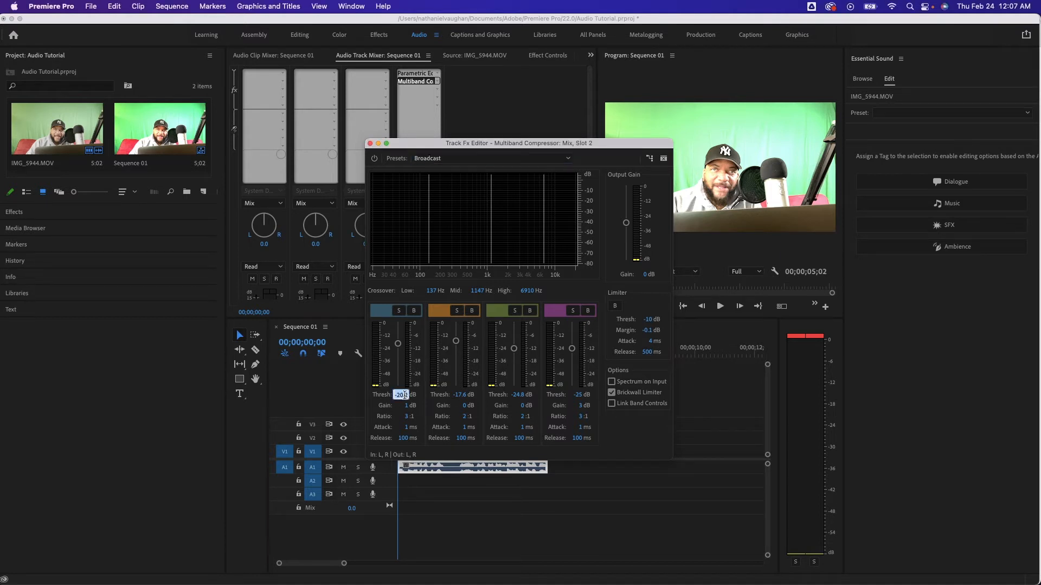
type("-5")
key("Return")
left_click(370, 143)
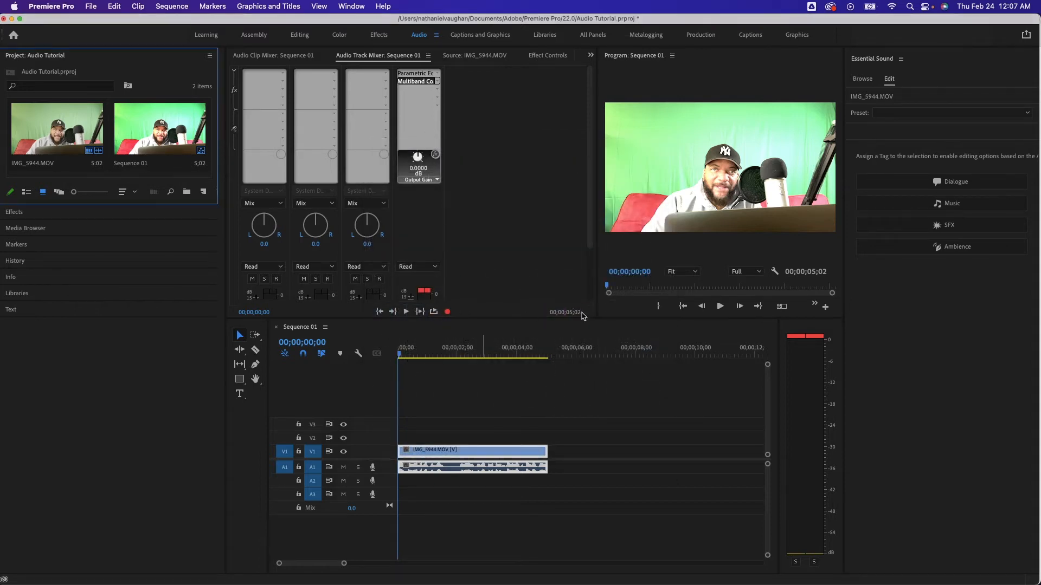
- Play the opening of the sequence to hear the compressed audio and return to the start
left_click(720, 306)
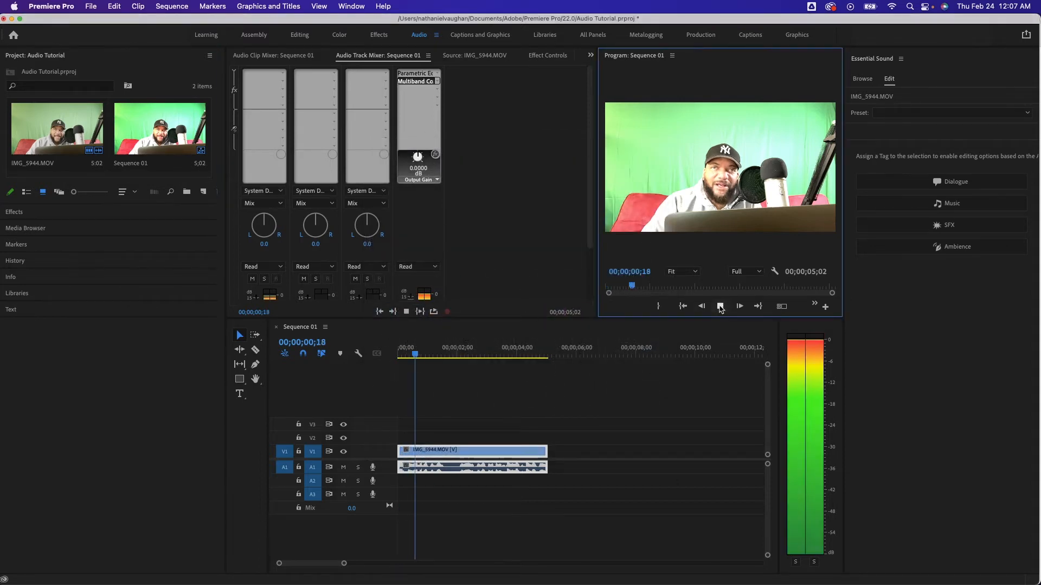
left_click(720, 306)
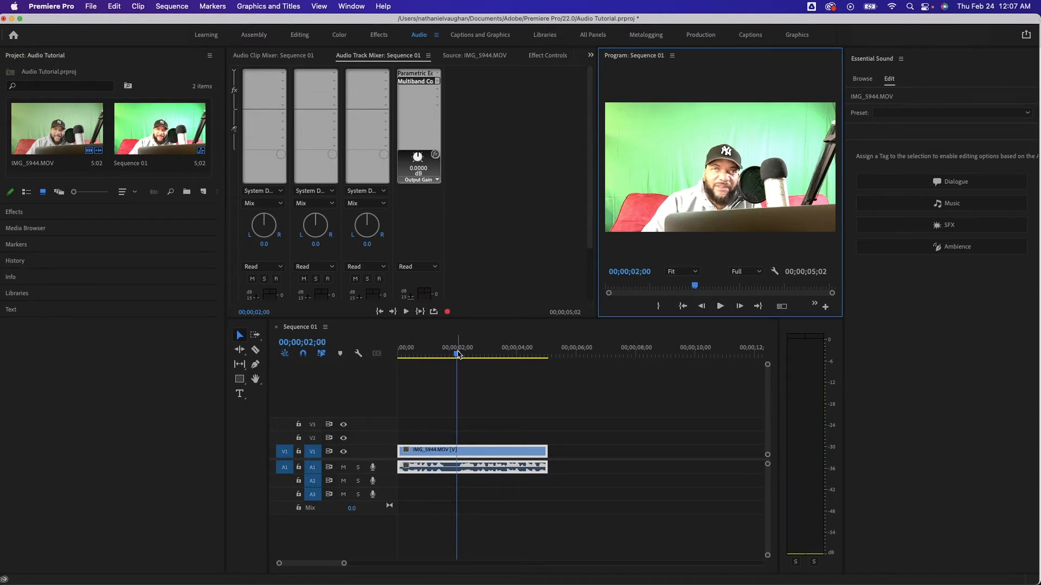
left_click_drag(458, 355, 400, 362)
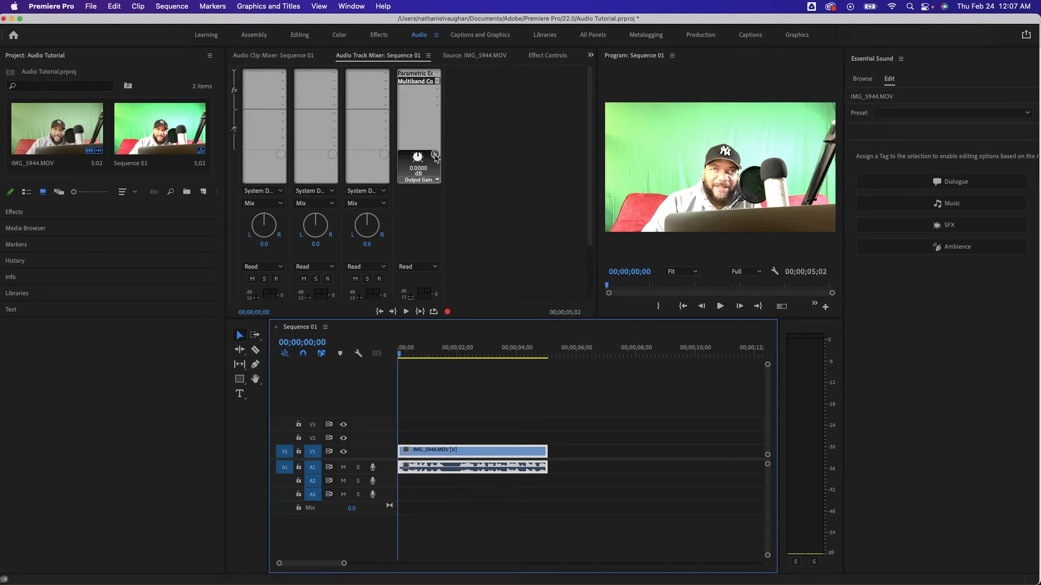
- Compare playback with the Multiband Compressor bypassed and switched back on, and return to the start of the sequence
left_click(436, 155)
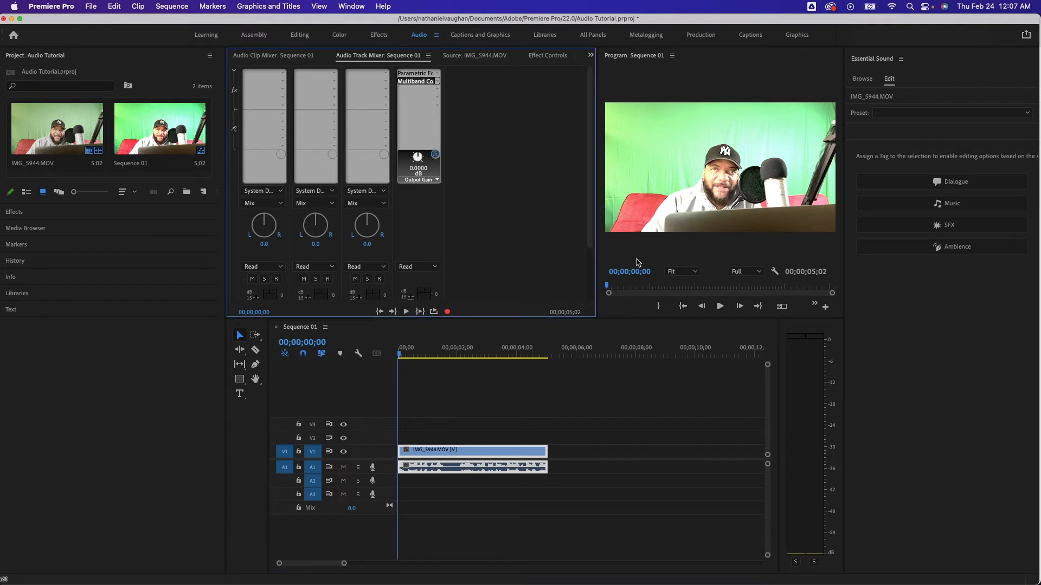
left_click(720, 306)
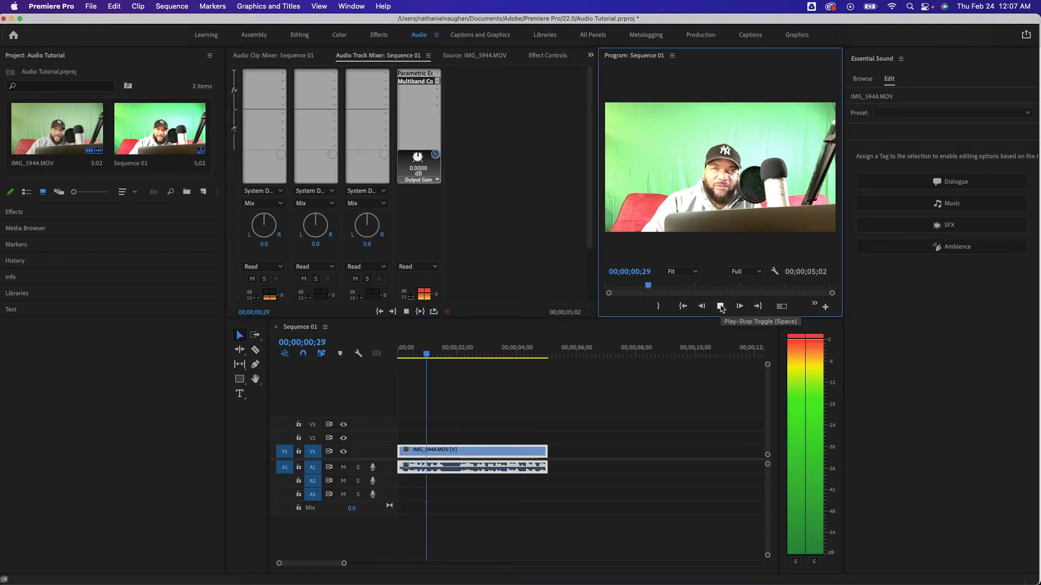
left_click(720, 306)
left_click(436, 156)
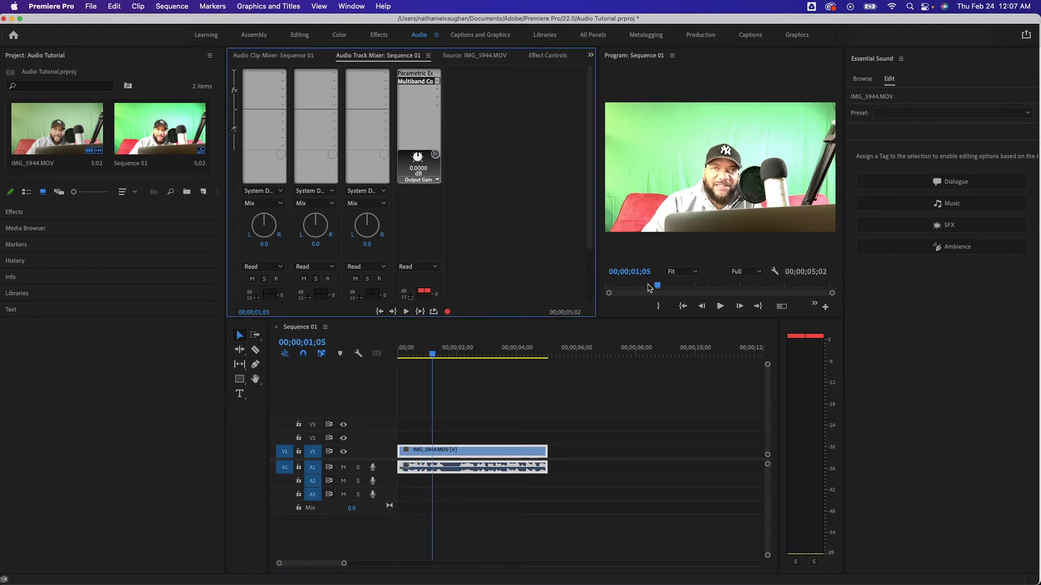
left_click(720, 306)
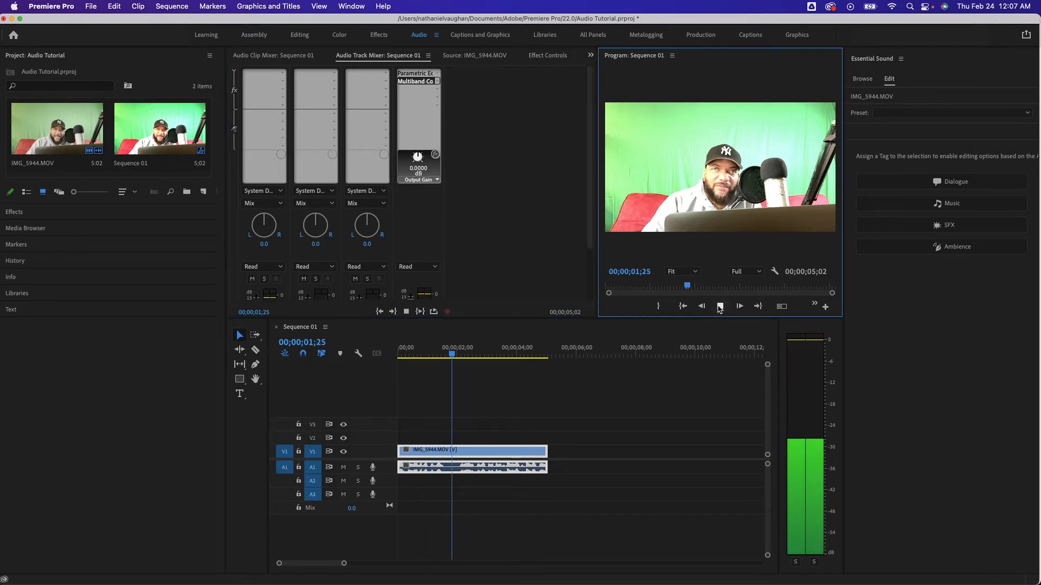
left_click(719, 306)
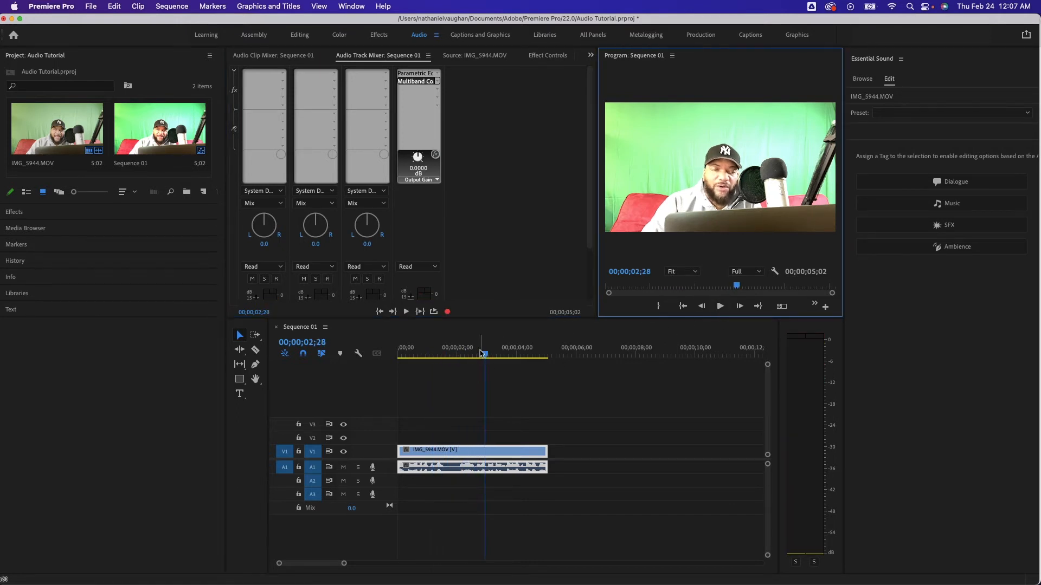
left_click_drag(484, 354, 368, 374)
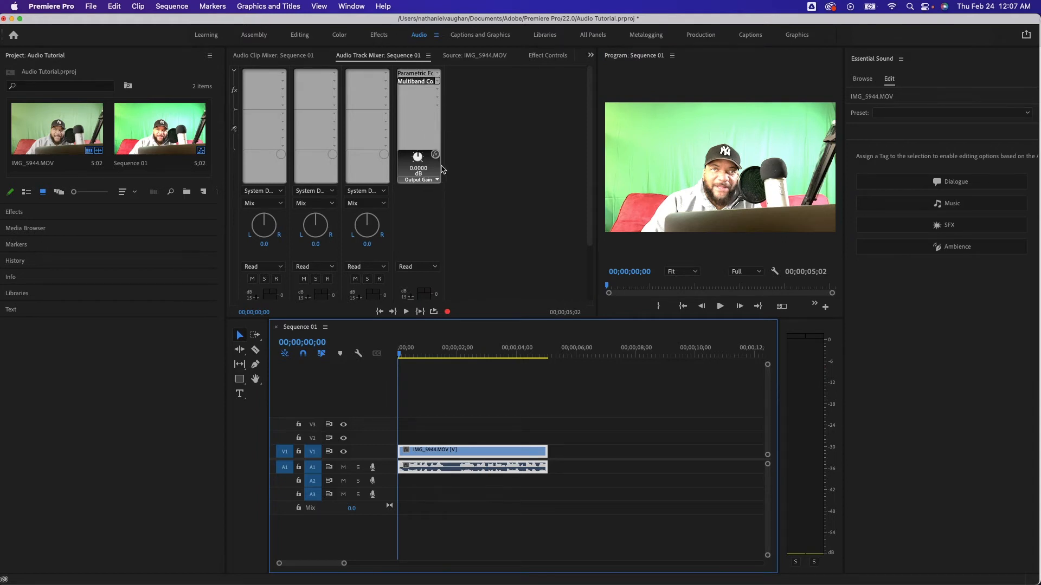
- Add a DeNoise effect to the Mix track's third effect slot
left_click(446, 97)
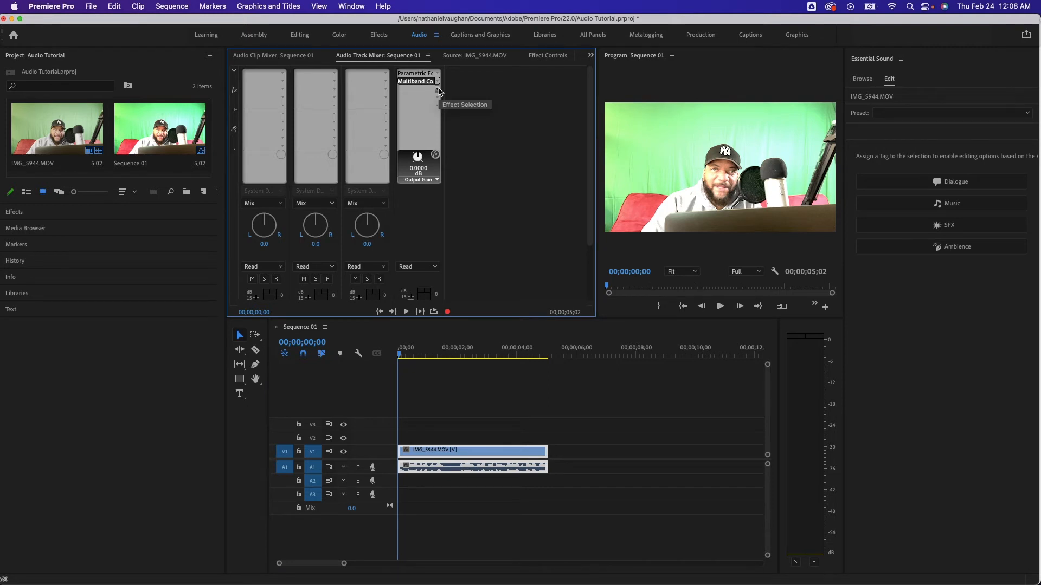
left_click(437, 90)
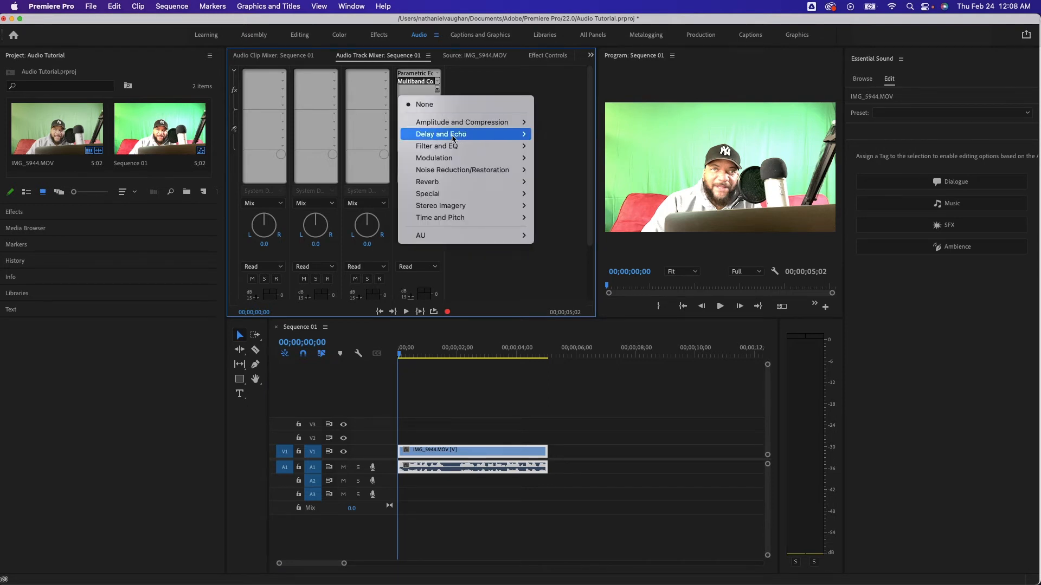
mouse_move(472, 172)
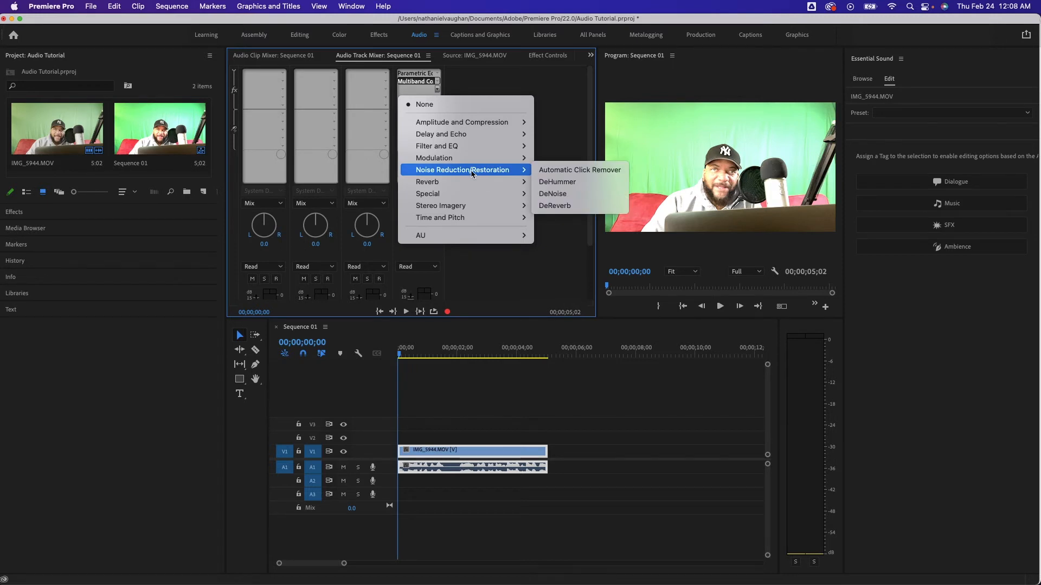
left_click(557, 195)
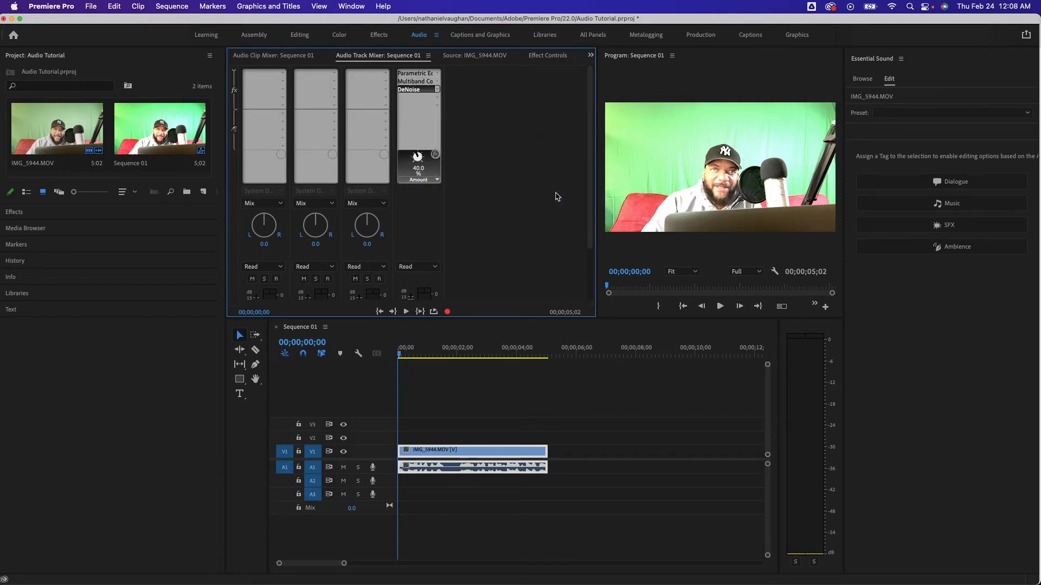
- Open the DeNoise effect for editing, lower its amount to about 11%, and close the editor
double_click(414, 90)
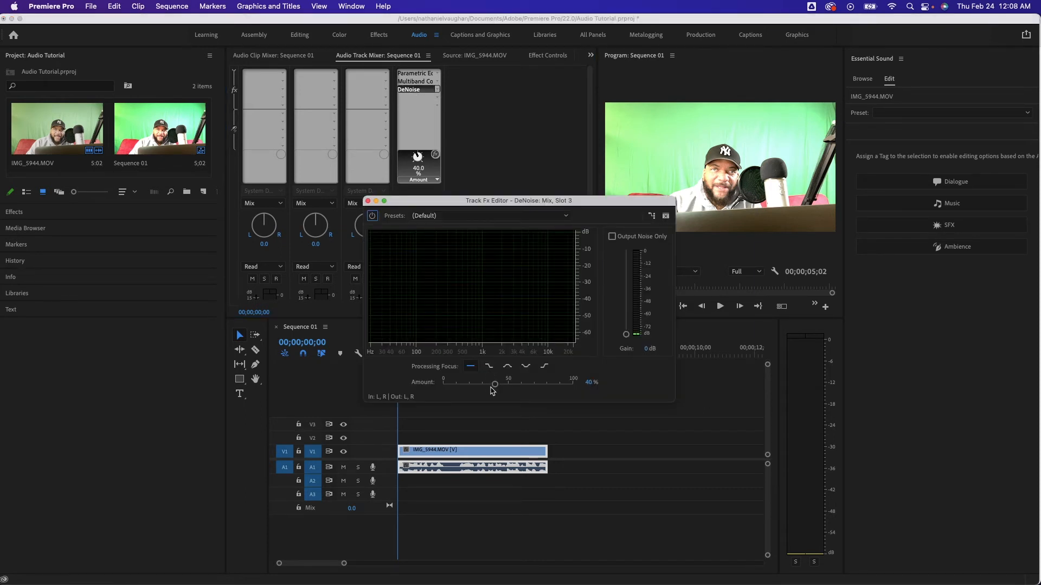
left_click_drag(494, 392, 464, 395)
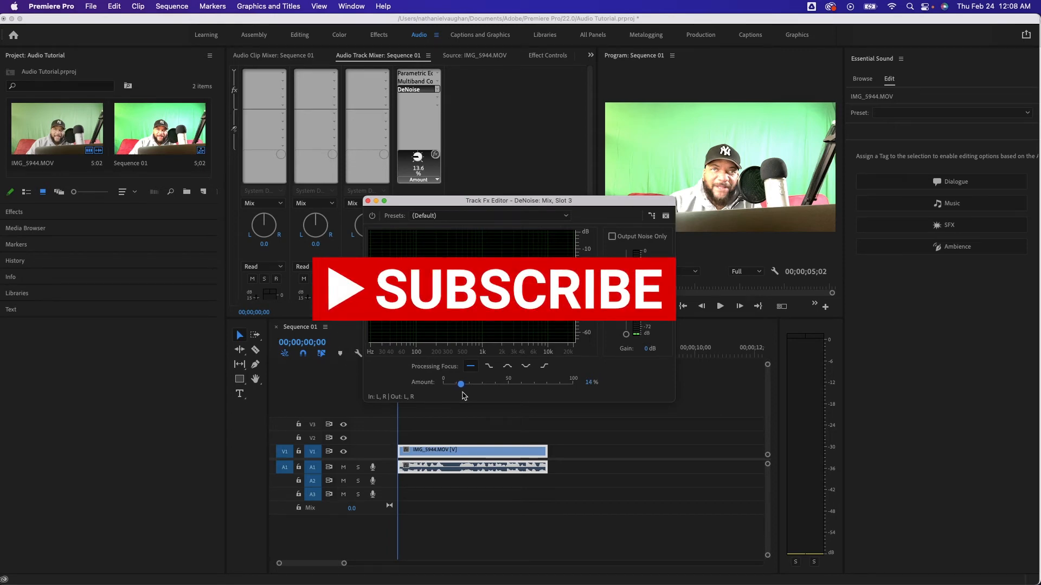
left_click_drag(460, 395, 458, 389)
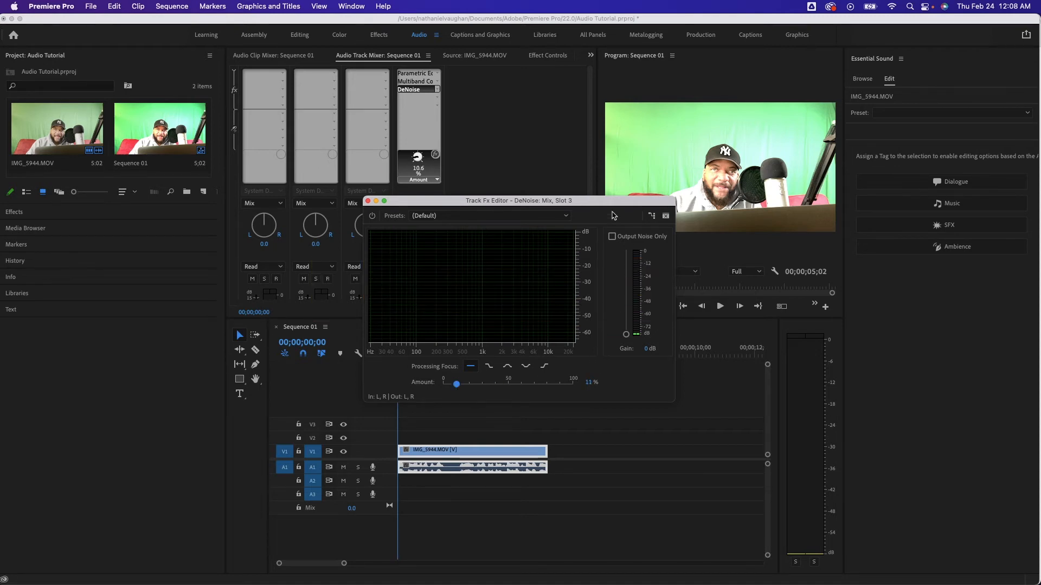
left_click(368, 201)
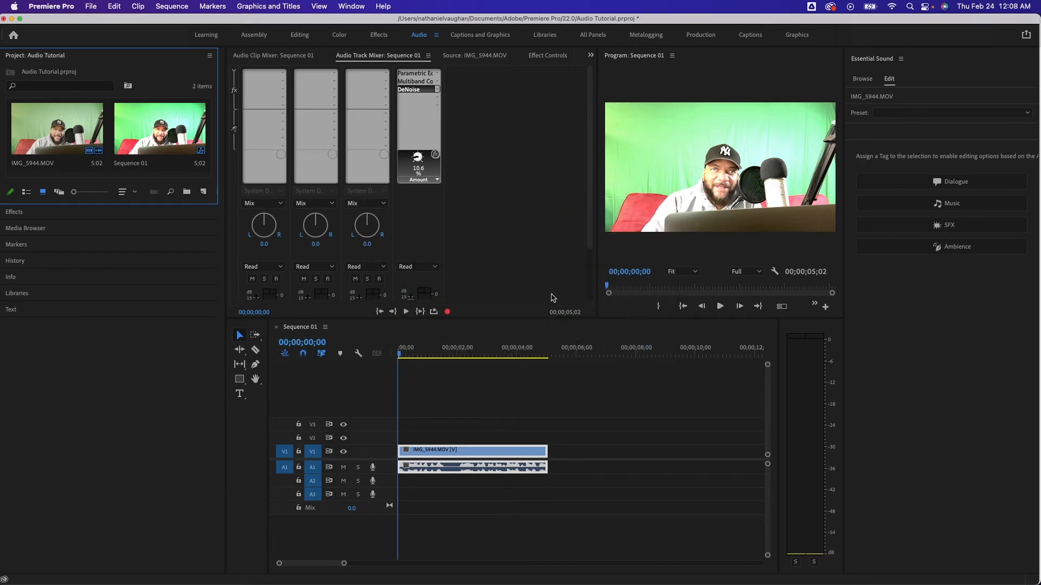
- Play the sequence to hear the noise-reduced audio and stop playback
left_click(721, 306)
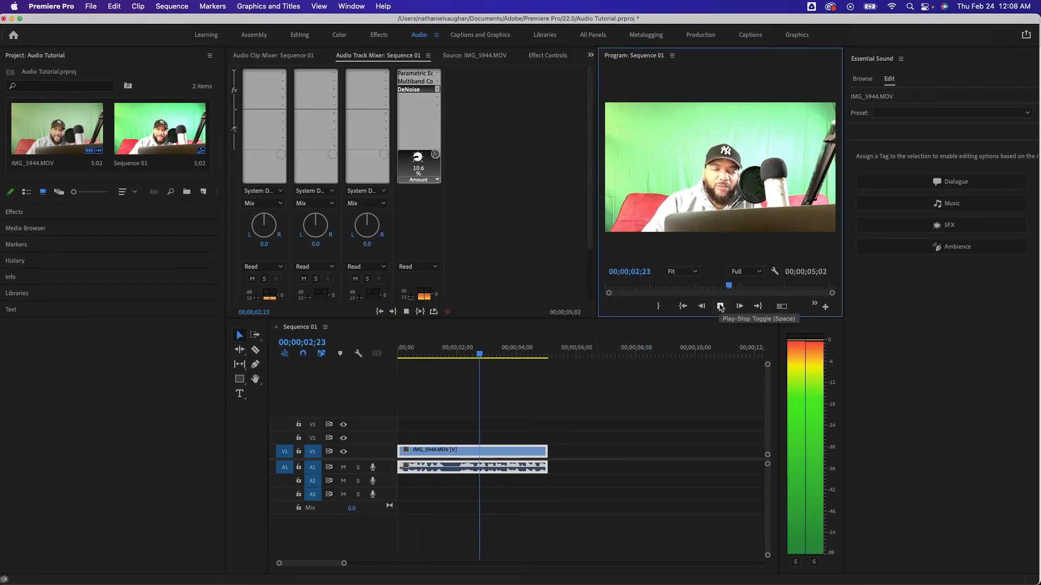
left_click(720, 307)
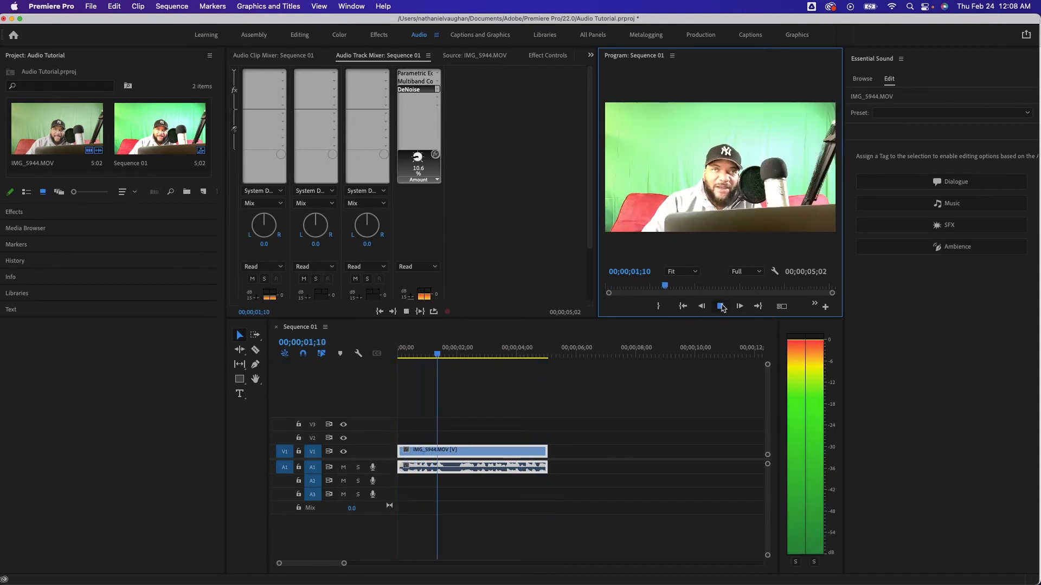
key("space")
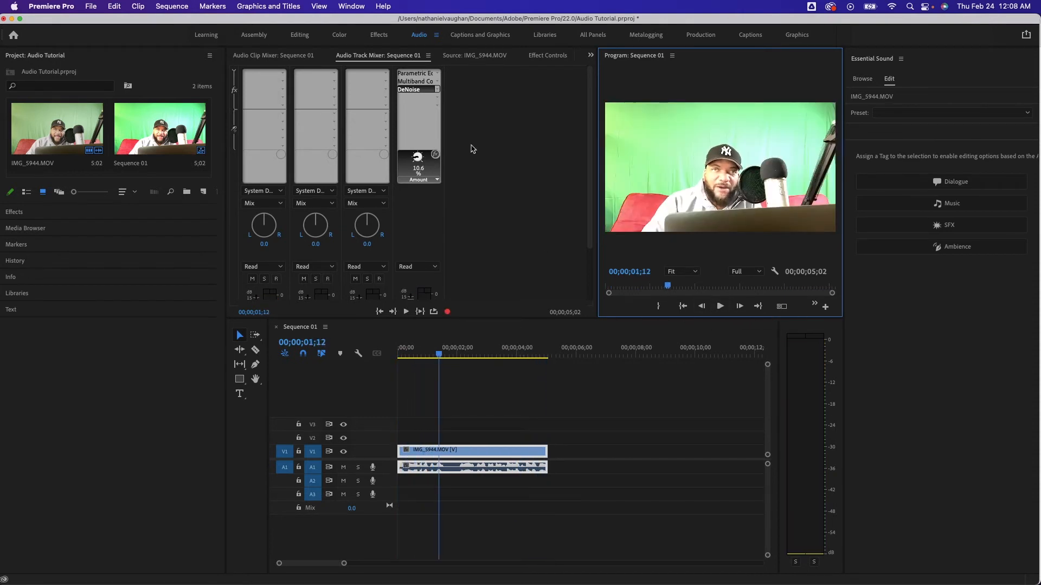
- Reopen the DeNoise editor, try a stronger amount during playback, set the amount to about 10%, and close the editor
left_click(409, 92)
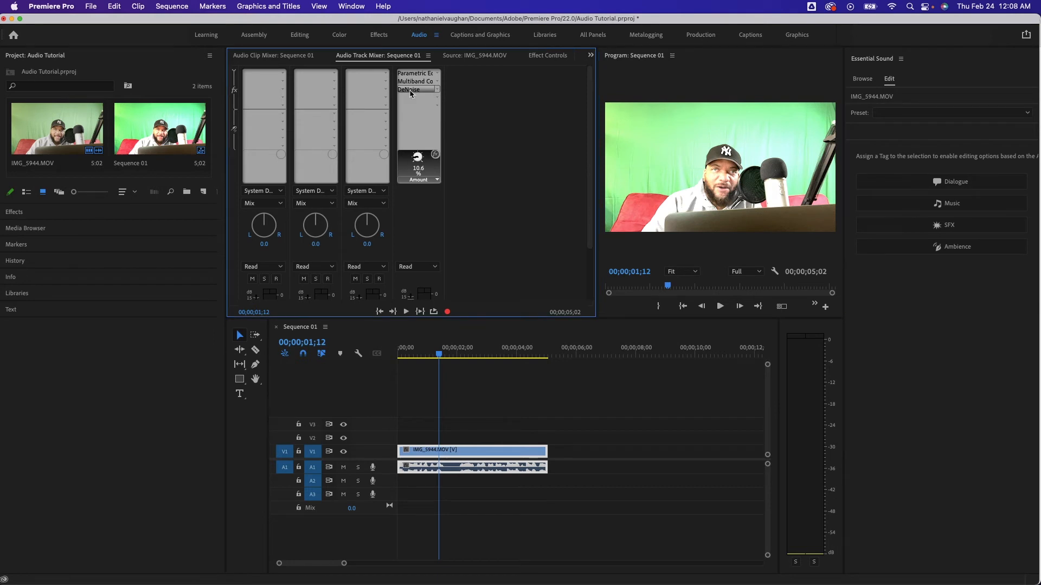
double_click(409, 92)
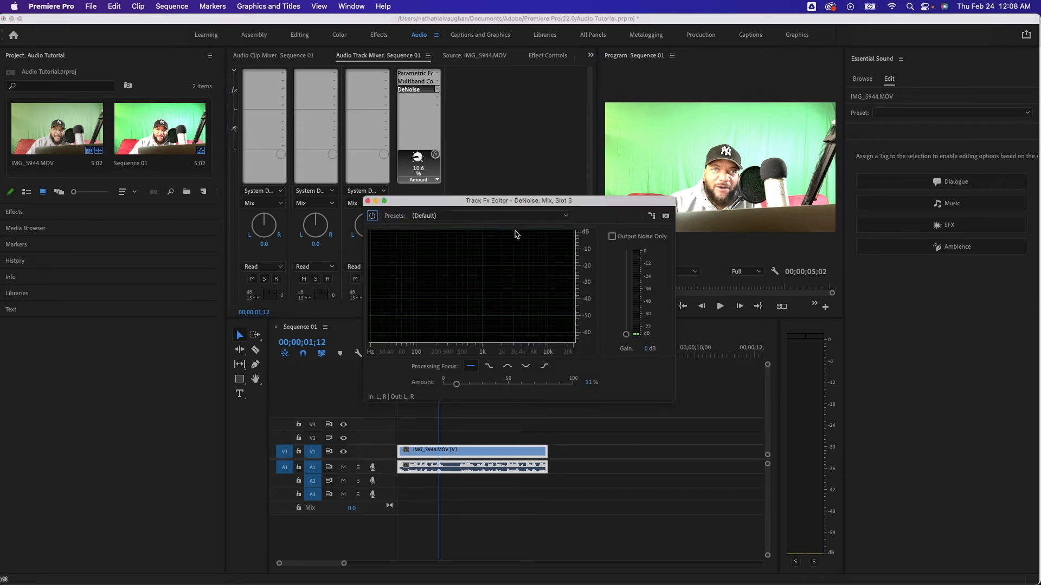
left_click_drag(509, 204, 521, 130)
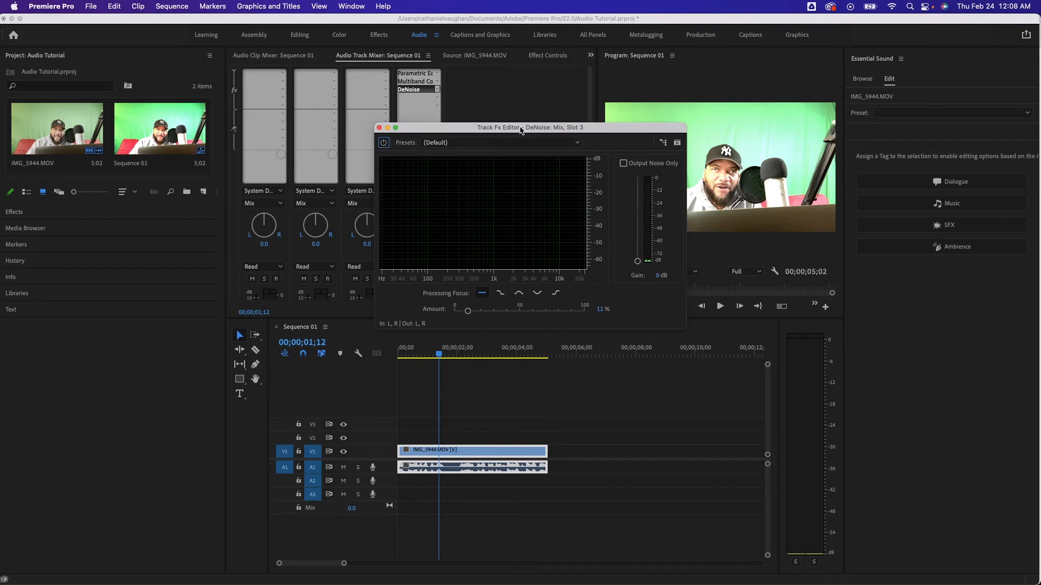
left_click(720, 306)
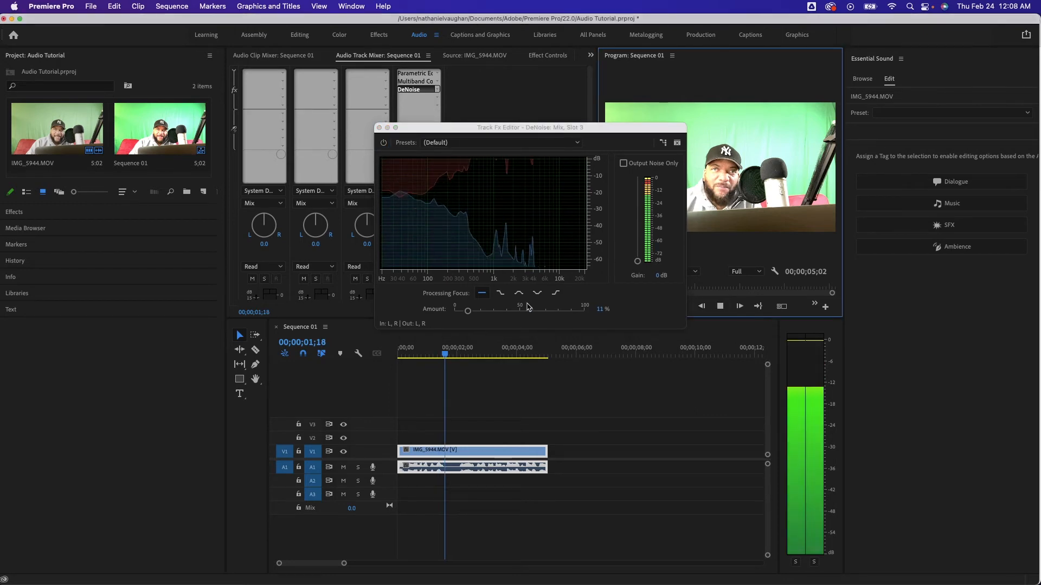
left_click(549, 311)
left_click_drag(549, 311, 466, 321)
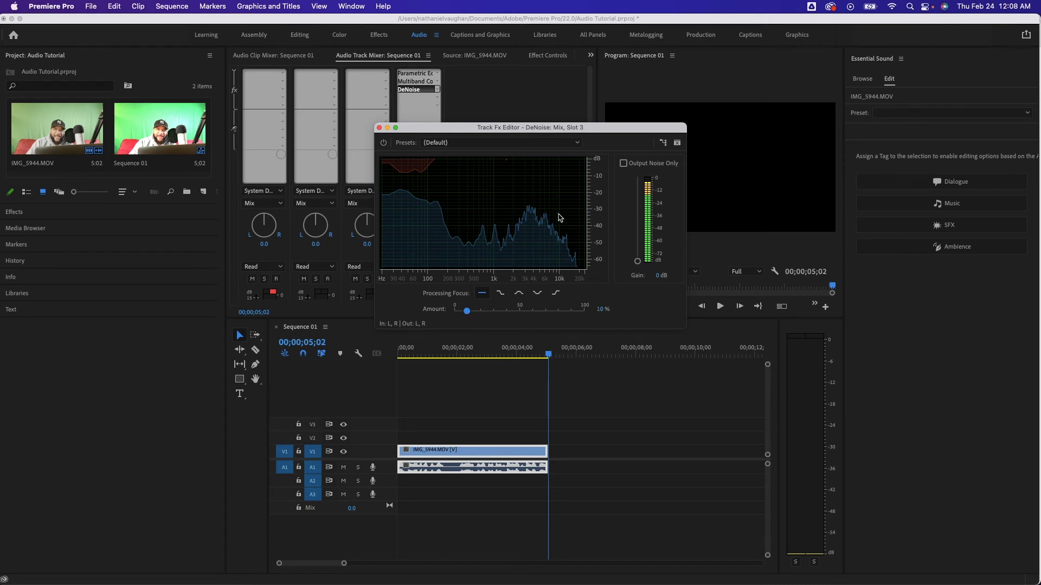
left_click(378, 128)
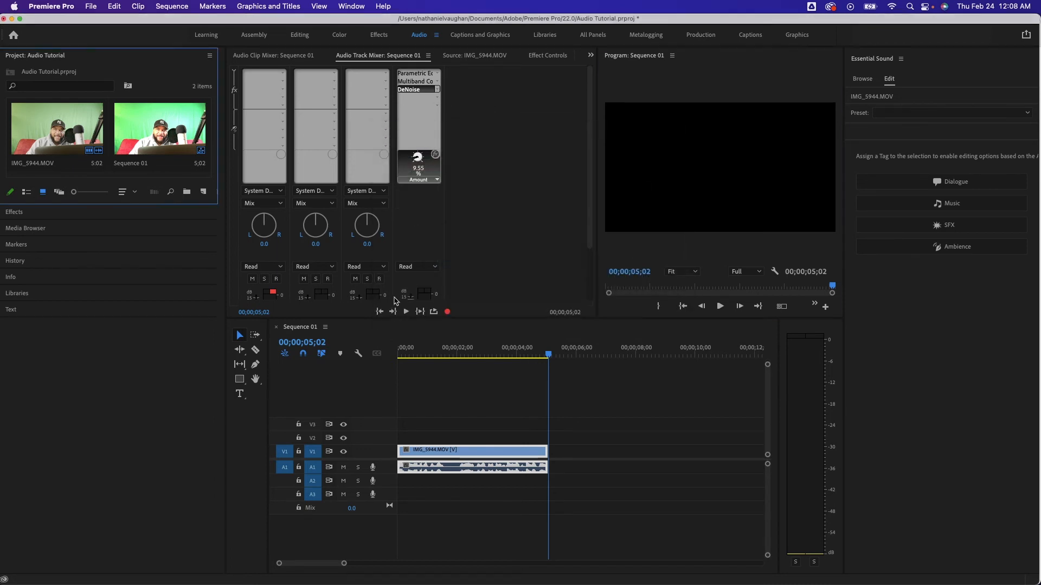
- Add a Dynamics effect to the Mix track's fourth effect slot
left_click(438, 100)
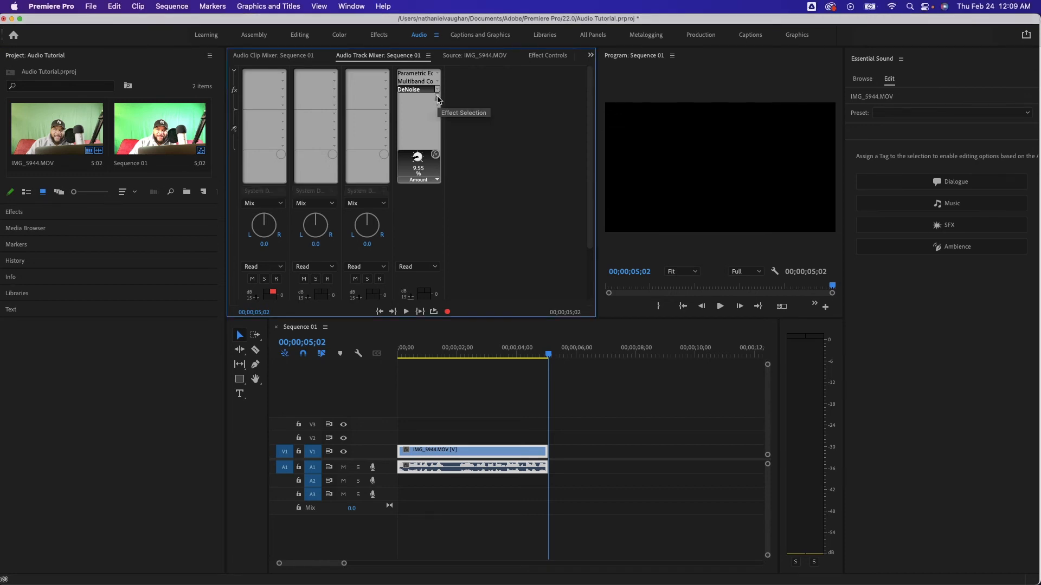
left_click(438, 99)
mouse_move(491, 133)
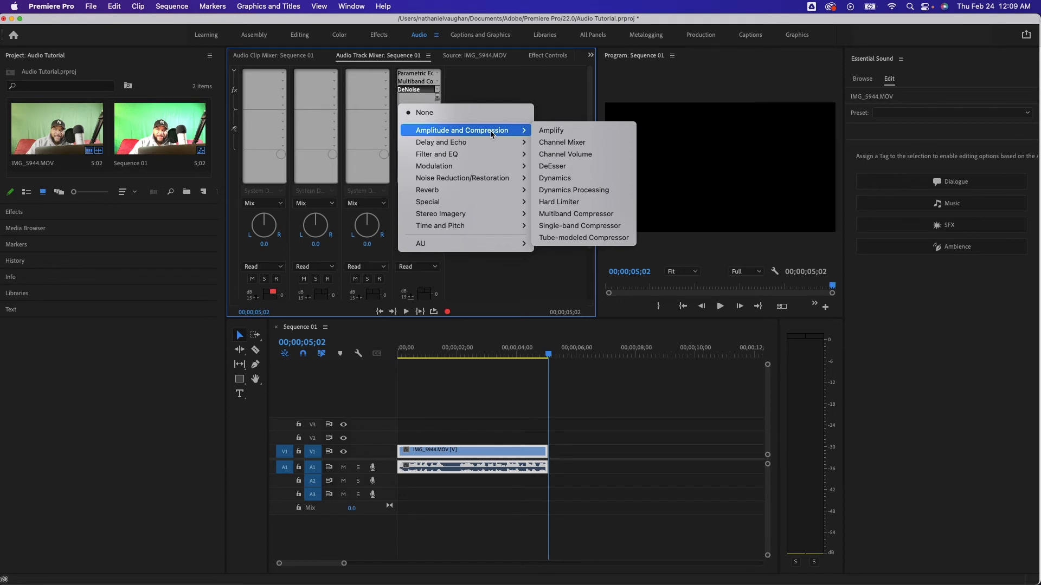
left_click(567, 179)
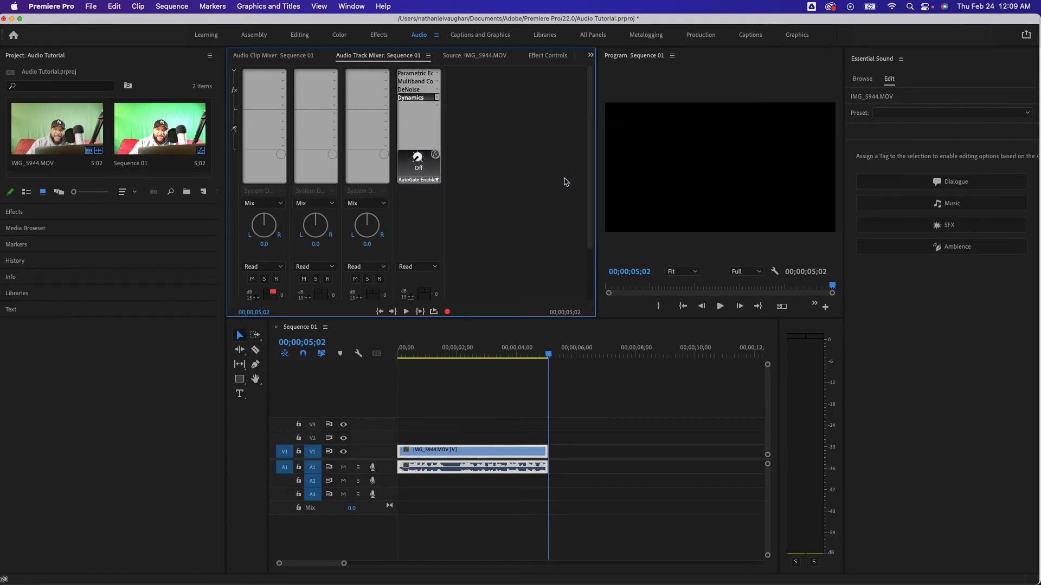
- Open the Dynamics effect for editing, set the AutoGate threshold to -30 dB, and close the editor
double_click(417, 98)
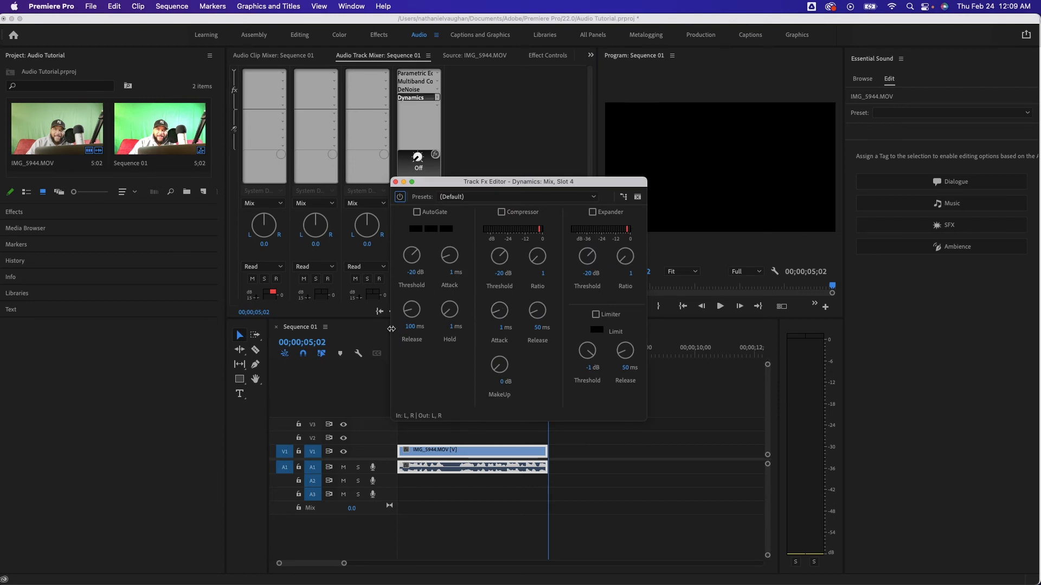
left_click(412, 273)
key("BackSpace")
left_click_drag(446, 184, 424, 182)
key("Return")
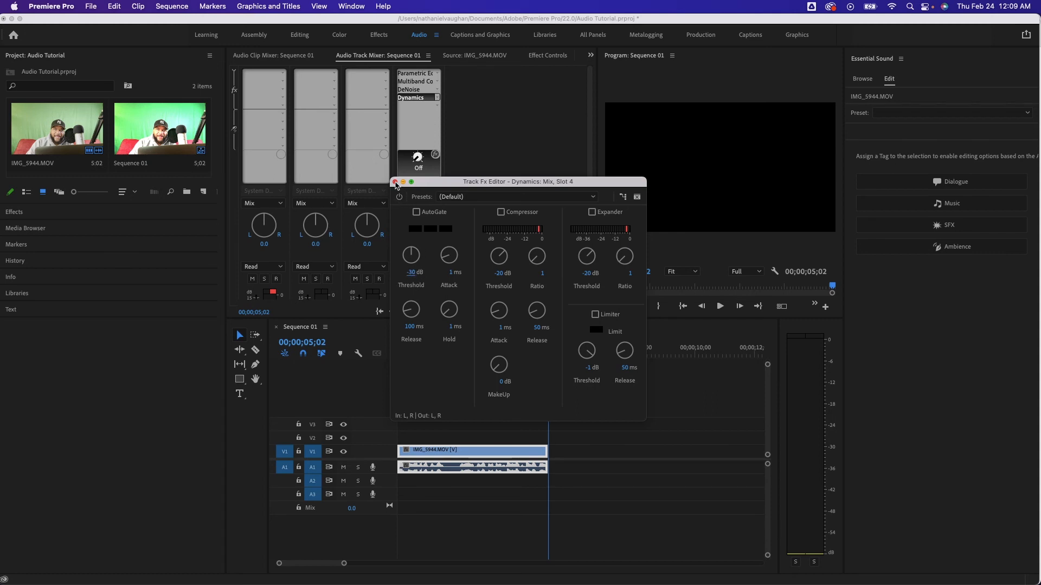
left_click(395, 183)
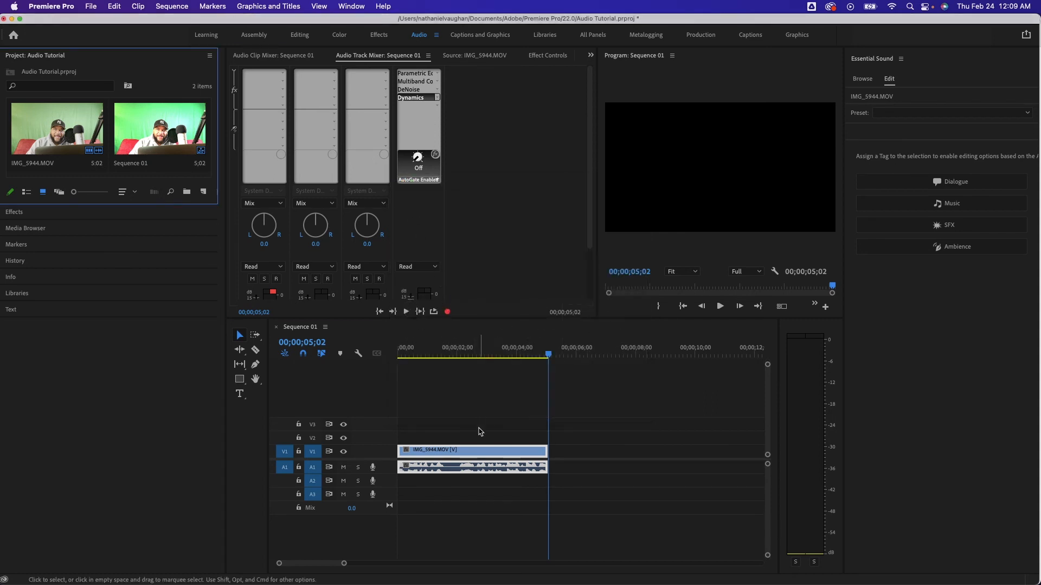
- Play the sequence from its start to hear the audio with Dynamics added, stop playback, and return to the start
left_click(682, 306)
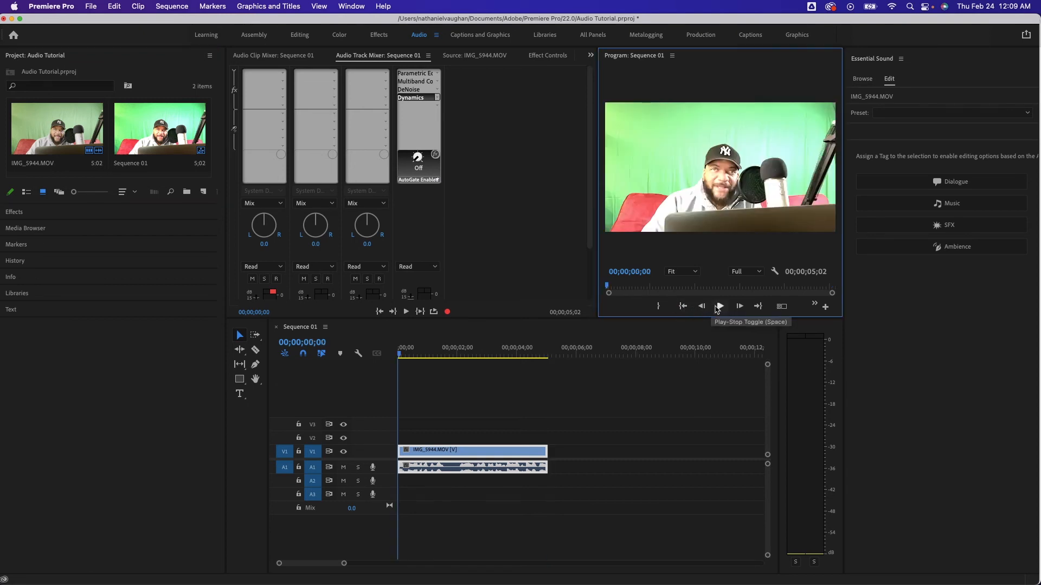
left_click(720, 307)
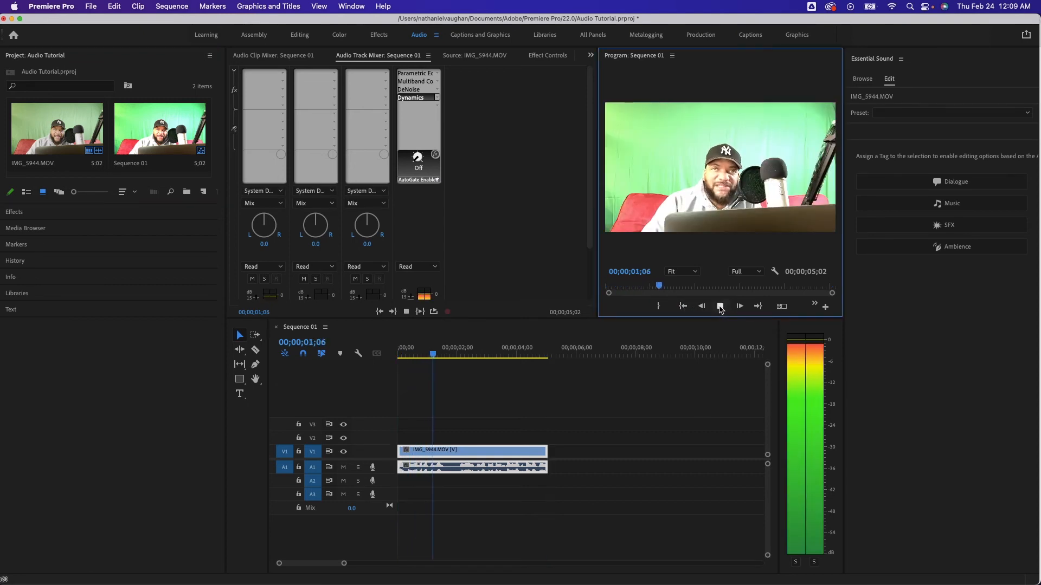
left_click(720, 307)
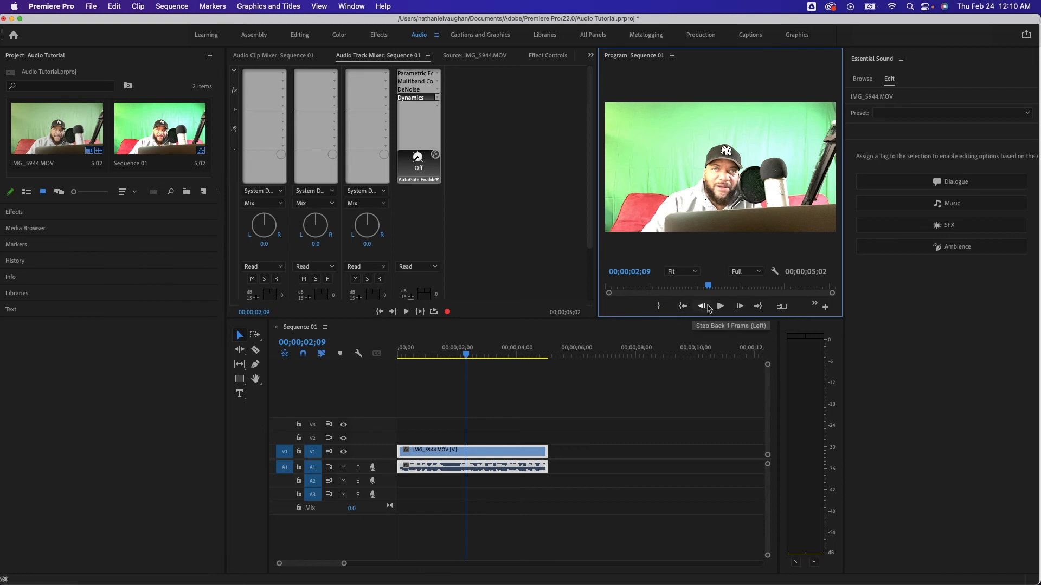
left_click(683, 306)
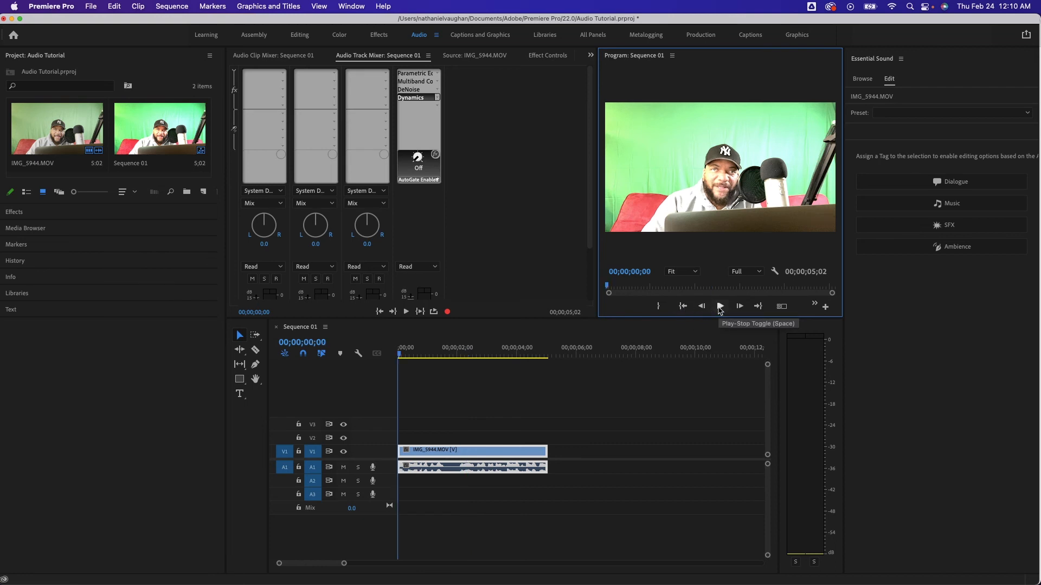